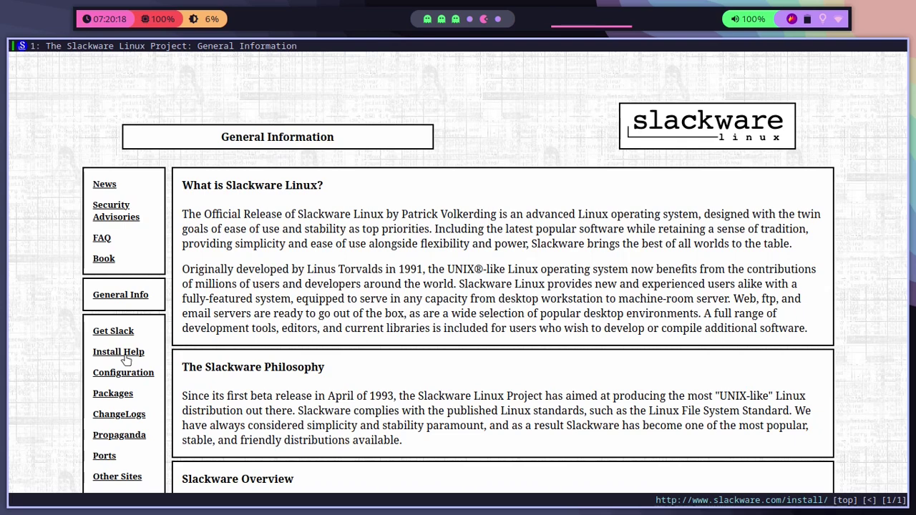
Step: Check System Requirements in Install Help, then browse the mirror to the slackware64-15.0-iso folder
click(123, 355)
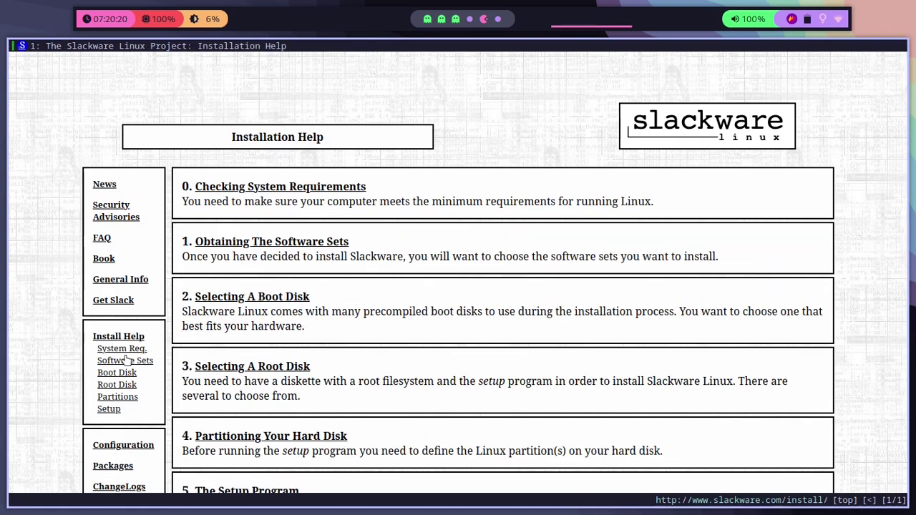
click(292, 187)
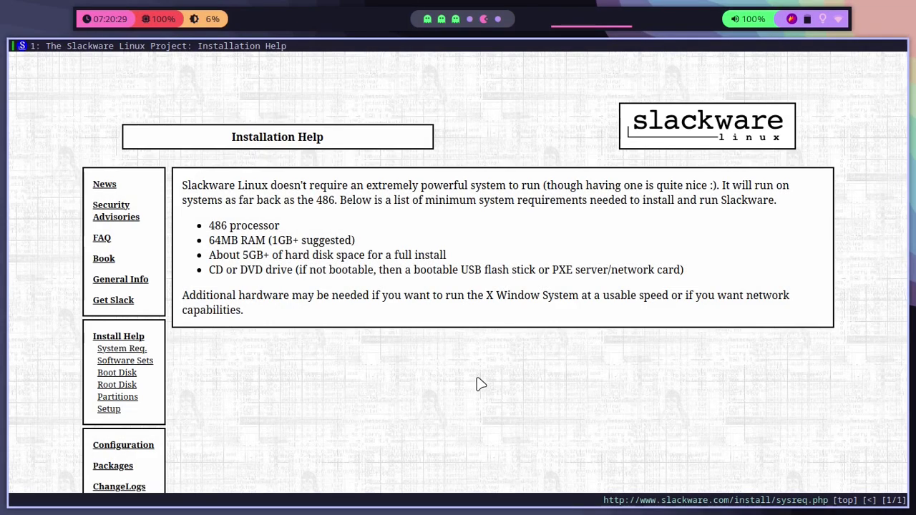
click(112, 302)
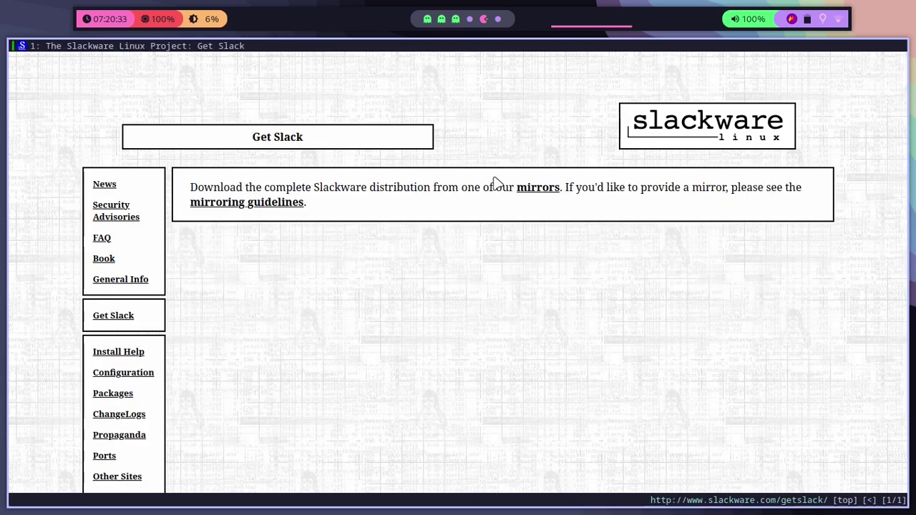
click(536, 190)
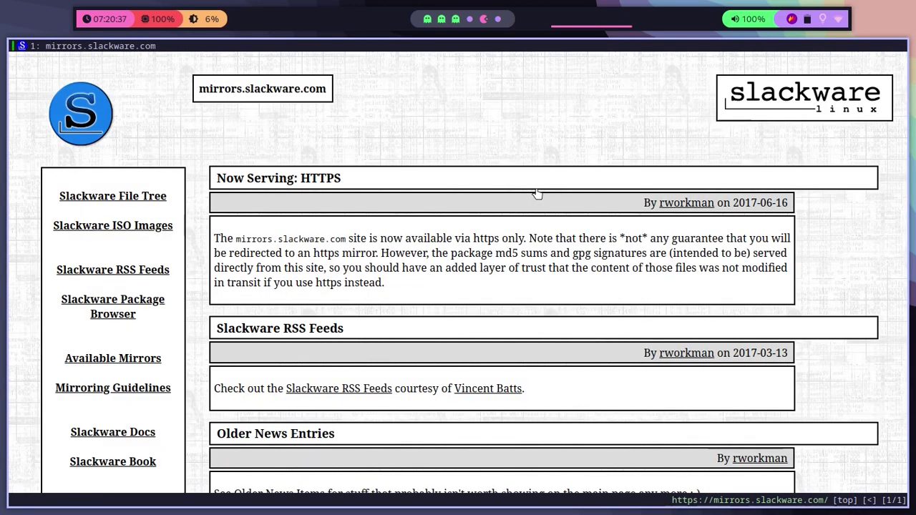
click(142, 230)
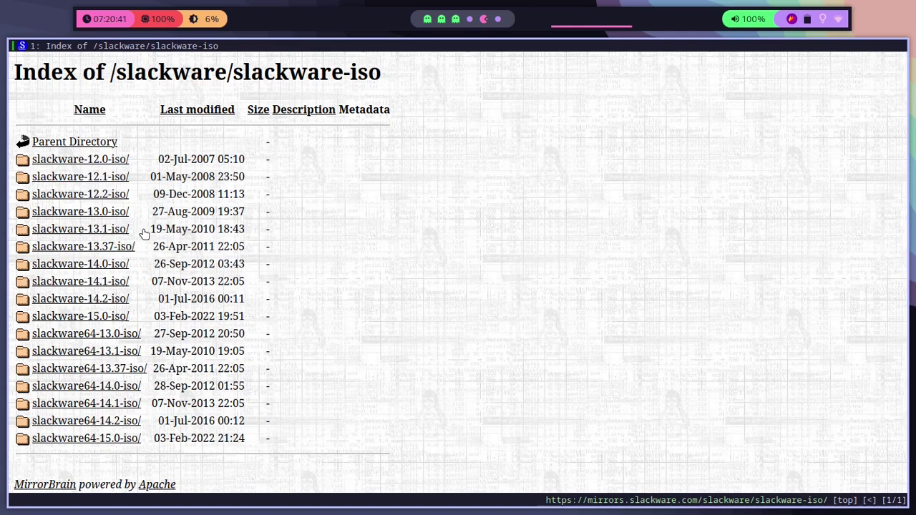
click(113, 440)
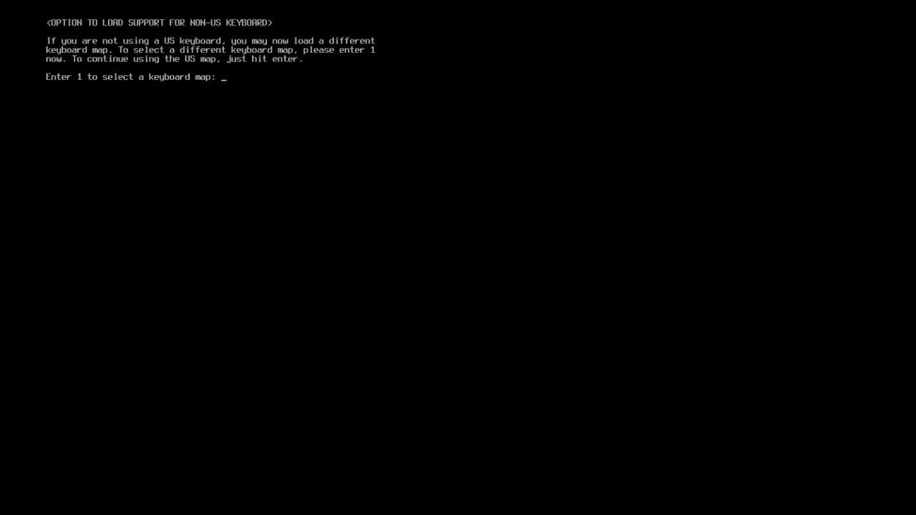
Step: Keep the default US keyboard map and continue booting to the installer login prompt
key(Return)
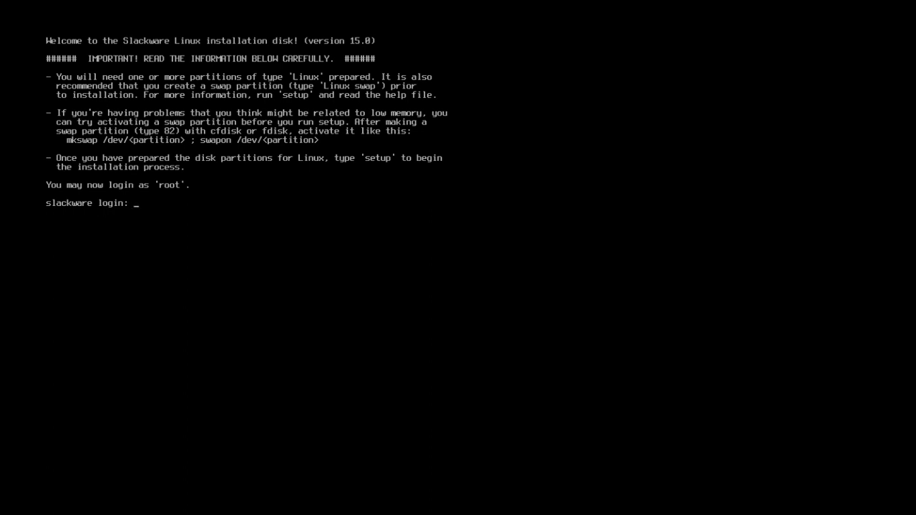
Step: Log in as root and clear the console
text(root)
key(Return)
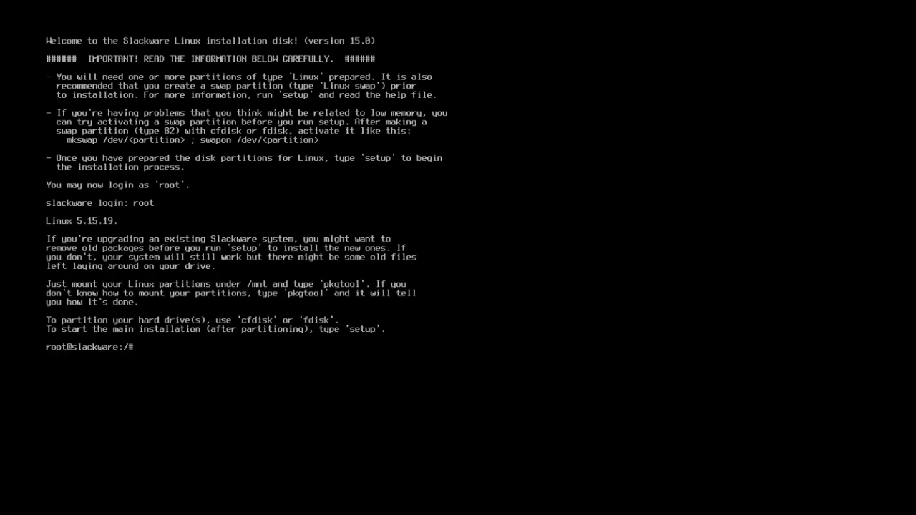
key(ctrl+l)
key(Return)
key(Return)
key(Return)
key(Return)
key(Return)
key(Return)
key(Return)
key(Return)
key(Return)
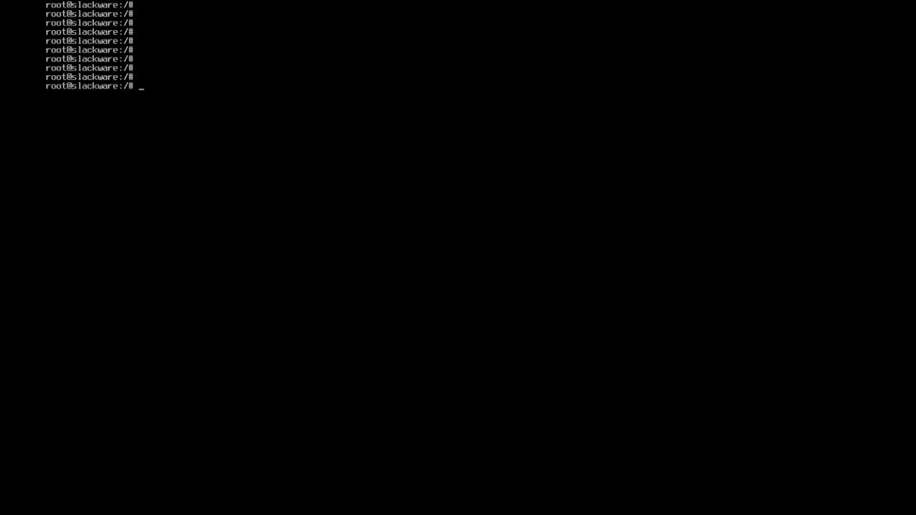
Step: List /sys/firmware/efi/vars to confirm the system booted in UEFI mode
text(ls /sys/)
text(efi)
key(BackSpace)
key(BackSpace)
key(BackSpace)
key(Tab)
key(Tab)
text(fi)
key(Tab)
key(Tab)
key(Tab)
text(e)
key(Tab)
text(va)
key(Tab)
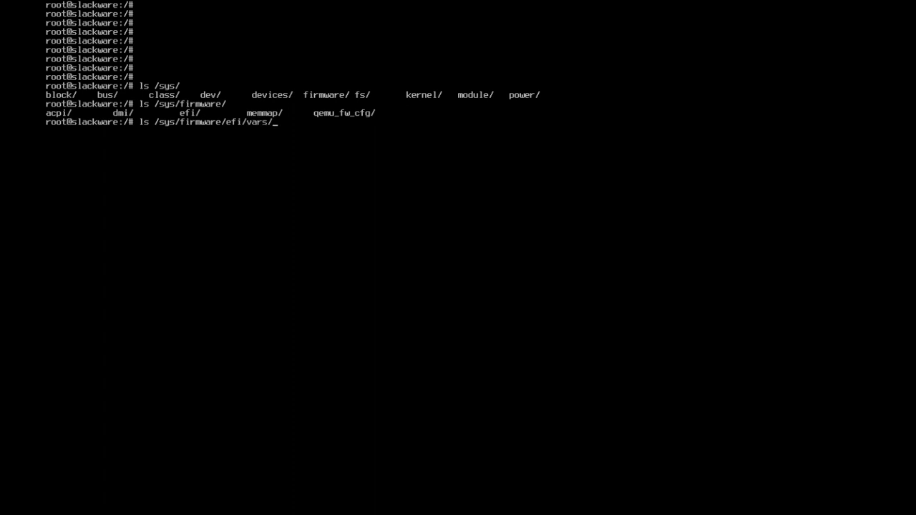
key(Return)
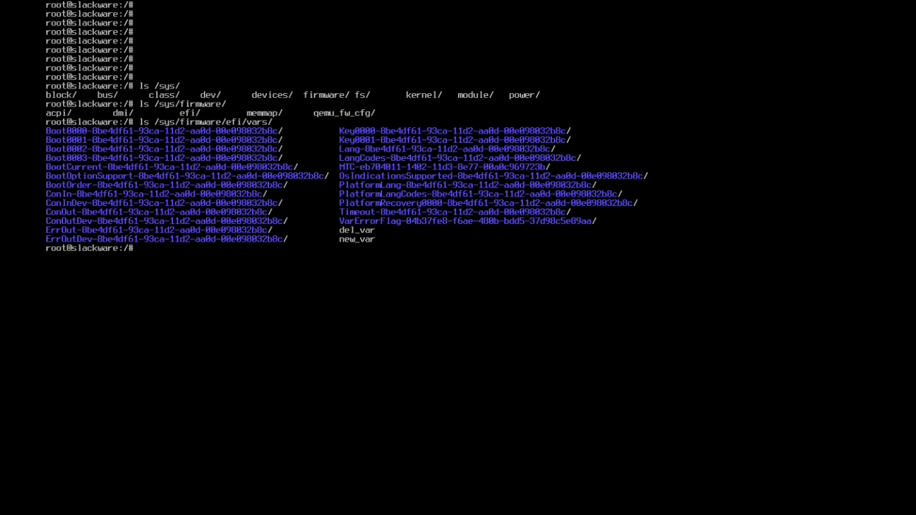
Step: Run lsblk to find the 20G vda disk, then start cfdisk /dev/vda
text(lsblk)
key(Return)
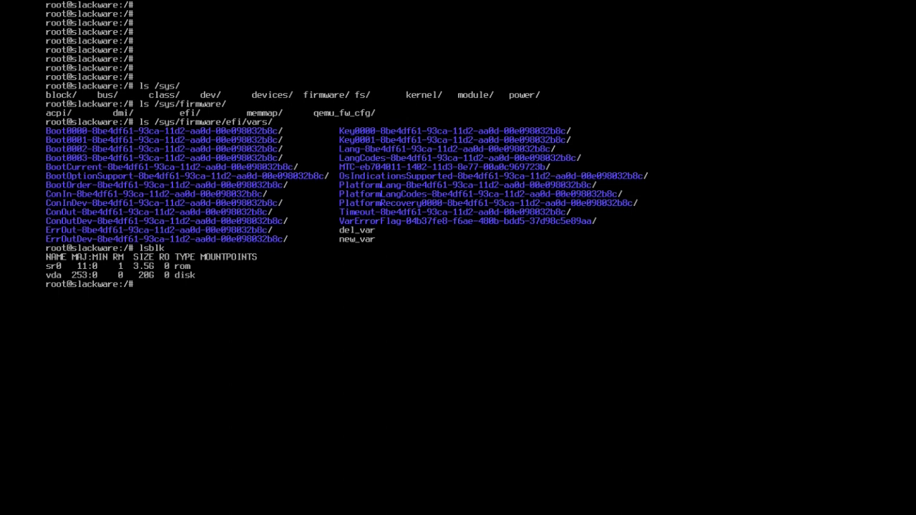
text(cfds)
key(BackSpace)
text(isk /dev/vda)
Step: Create a GPT table with a 500M first partition of type EFI System
key(Return)
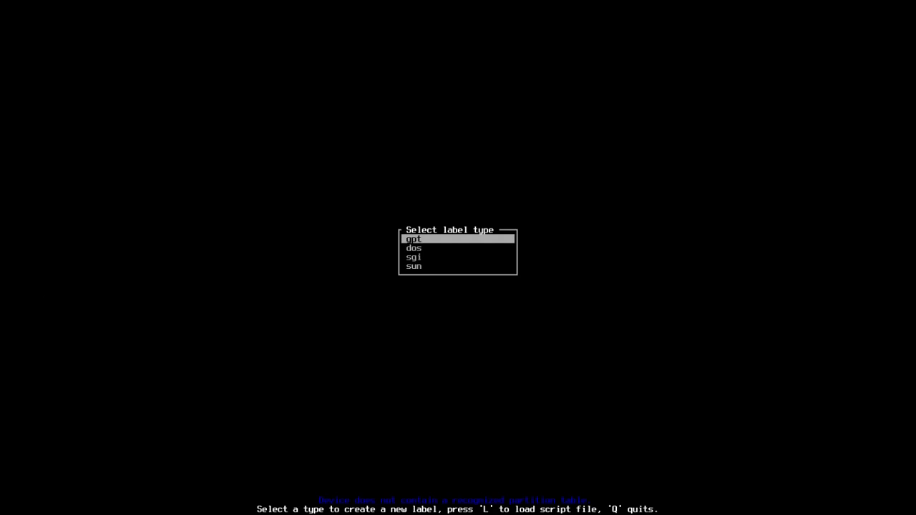
key(Return)
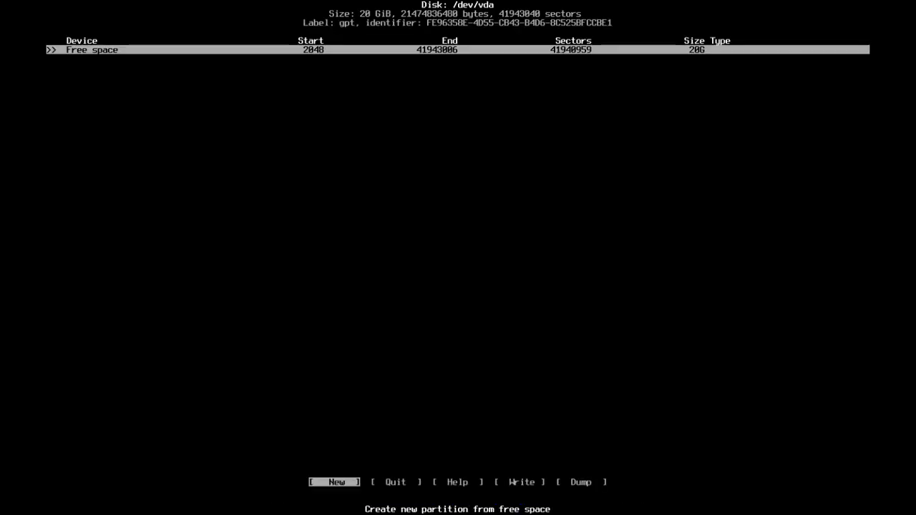
key(Return)
key(BackSpace)
key(BackSpace)
key(BackSpace)
text(500M)
key(Return)
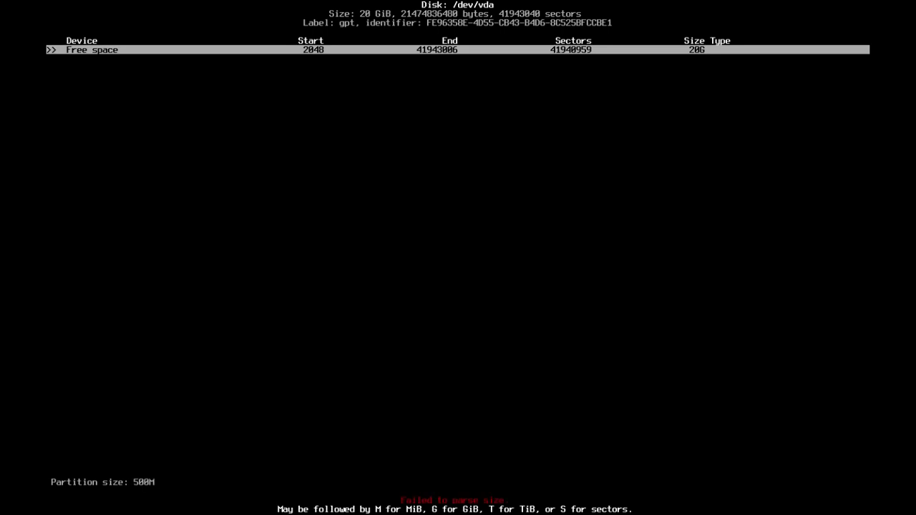
key(Return)
key(Right)
key(Return)
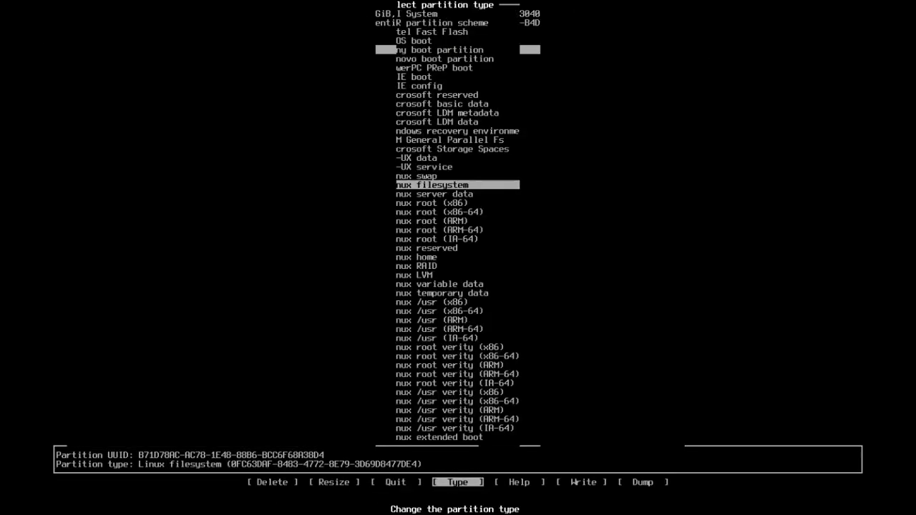
key(Up)
key(Up)
key(Up)
key(Up)
key(Up)
key(Up)
key(Up)
key(Up)
key(Up)
key(Up)
key(Up)
key(Up)
key(Up)
key(Up)
key(Up)
key(Up)
key(Up)
key(Up)
key(Up)
key(Return)
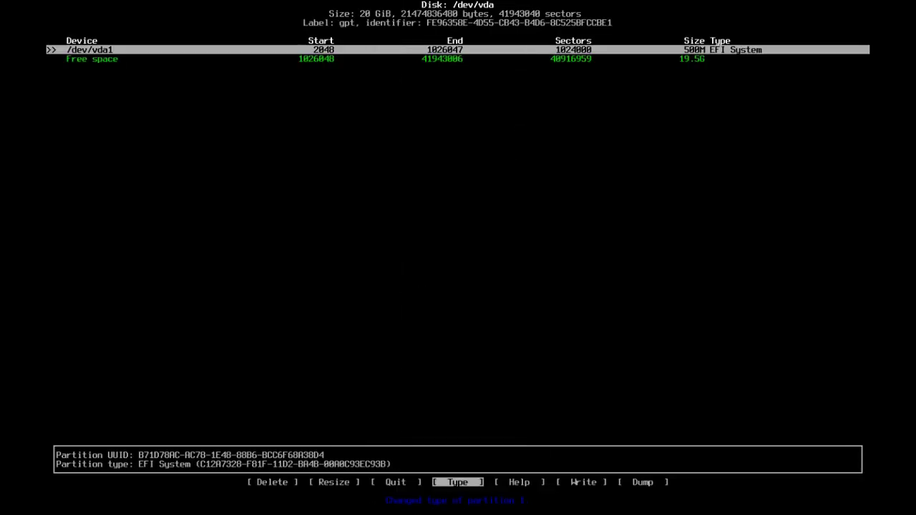
Step: Add a 2G second partition of type Linux swap
key(Down)
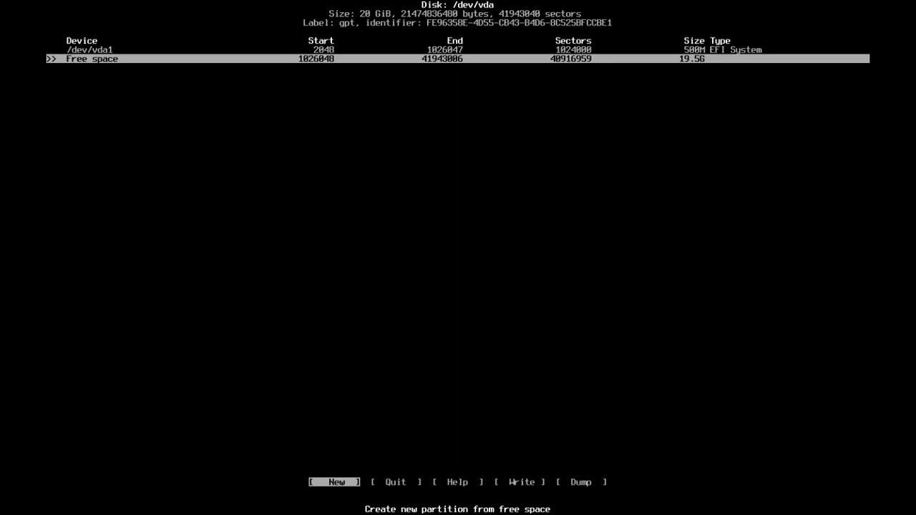
key(Return)
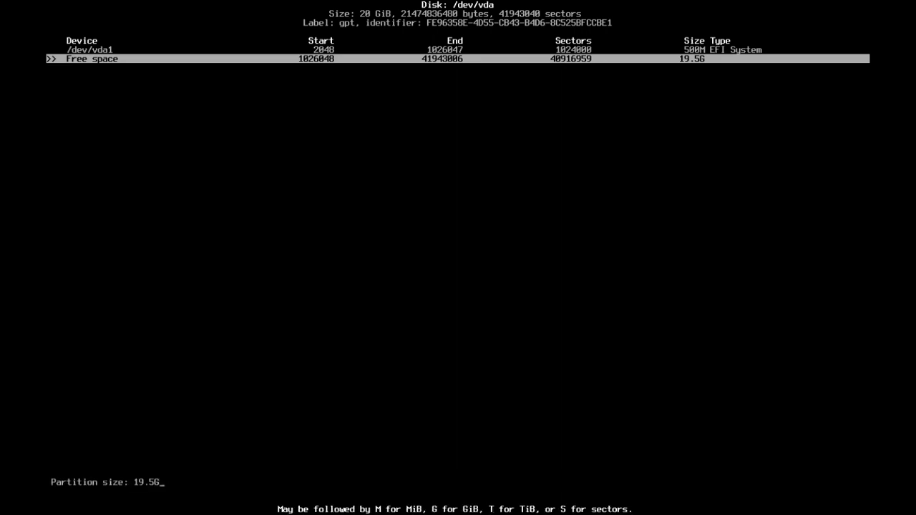
key(BackSpace)
key(BackSpace)
key(BackSpace)
key(BackSpace)
key(BackSpace)
text(2G)
key(Return)
key(Right)
key(Return)
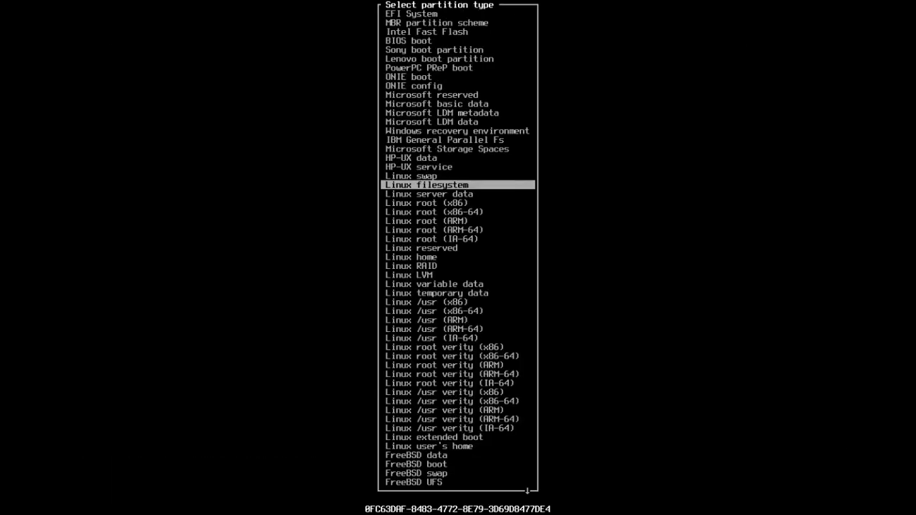
key(Up)
key(Return)
Step: Create a 17.5G Linux filesystem partition from the remaining free space
key(Down)
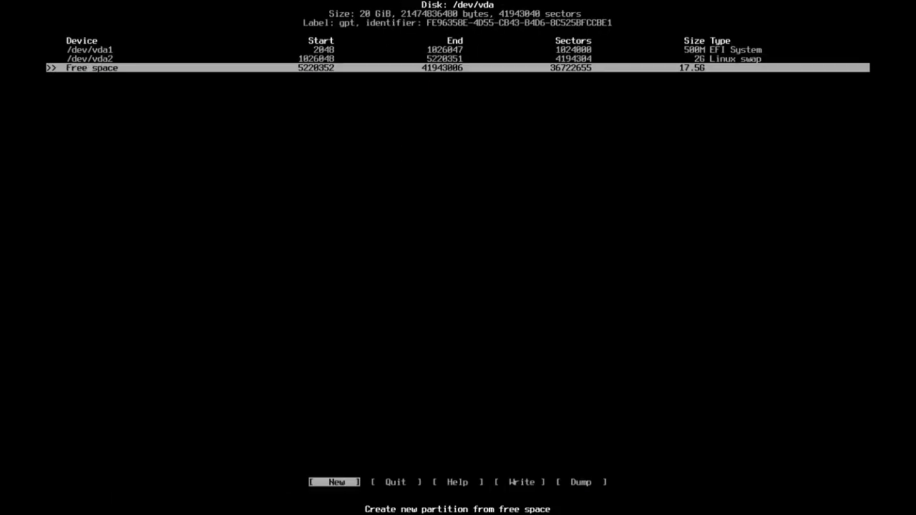
key(Return)
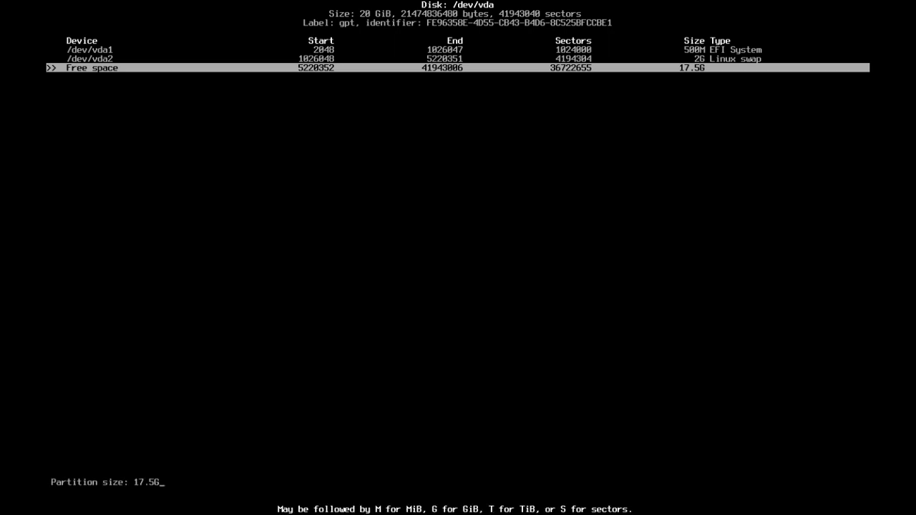
key(Return)
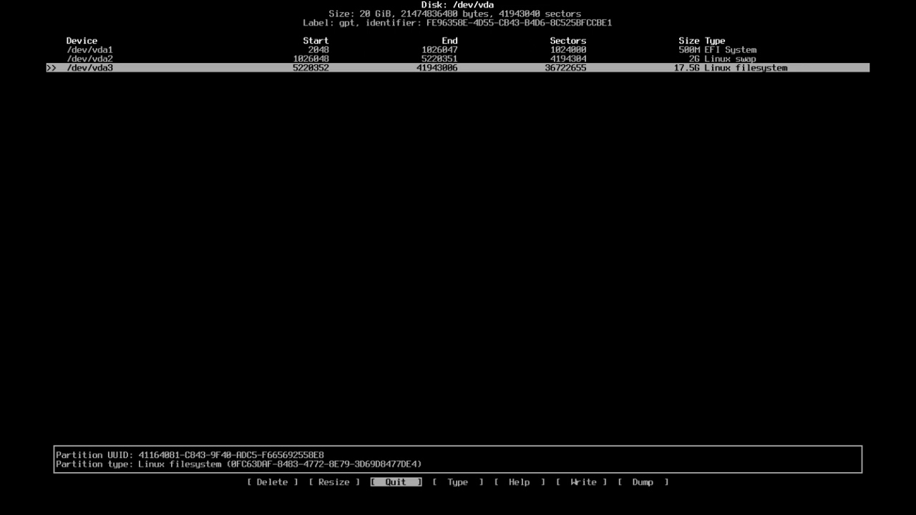
Step: Write the partition table to disk and quit cfdisk
key(Right)
key(Right)
key(Left)
key(Left)
key(Right)
key(Right)
key(Right)
key(Right)
key(Left)
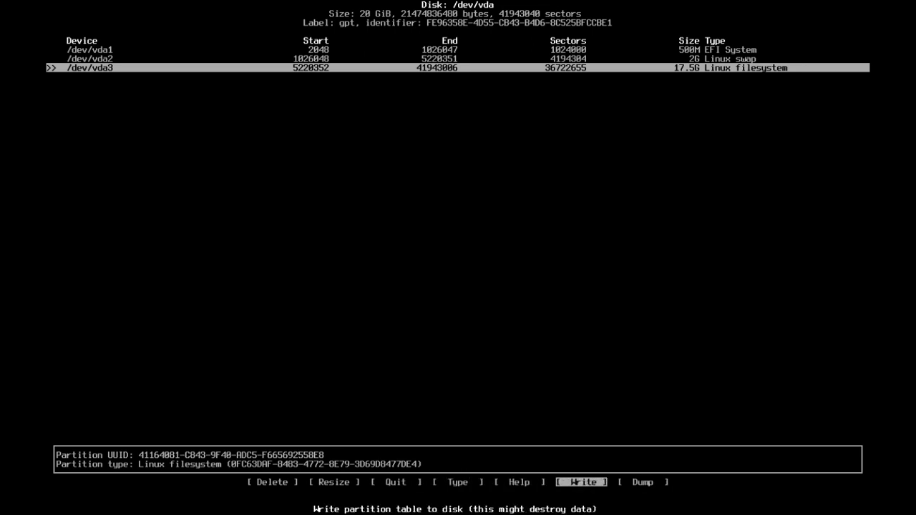
key(Return)
key(Return)
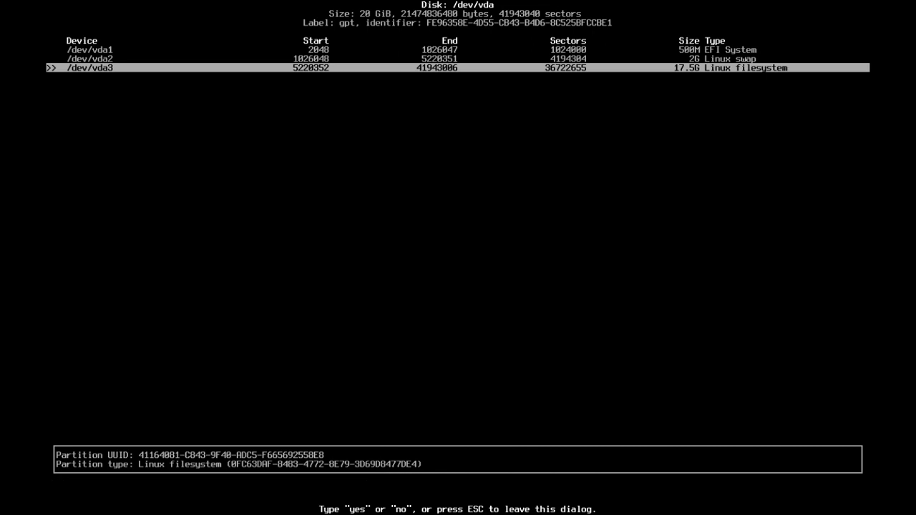
key(Left)
key(Left)
key(Left)
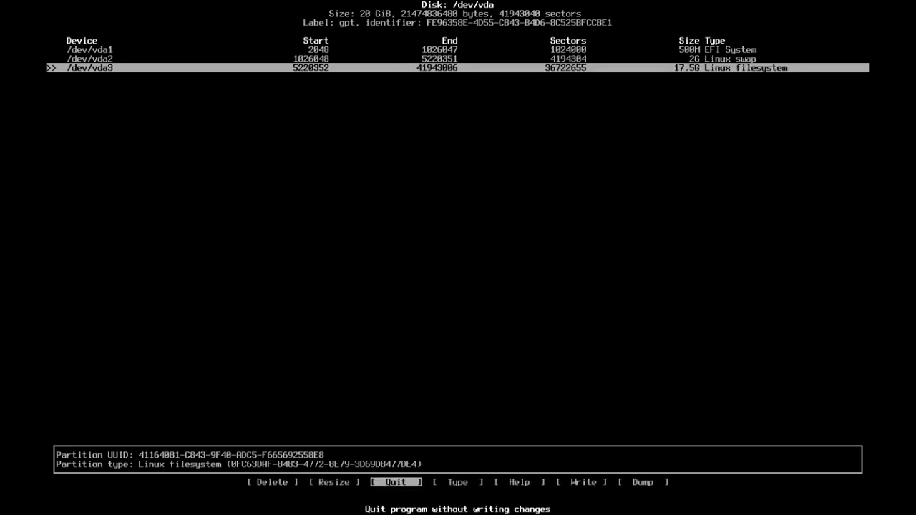
key(Return)
Step: List the partitions with lsblk and format /dev/vda2 as swap with mkswap
text(lsblk)
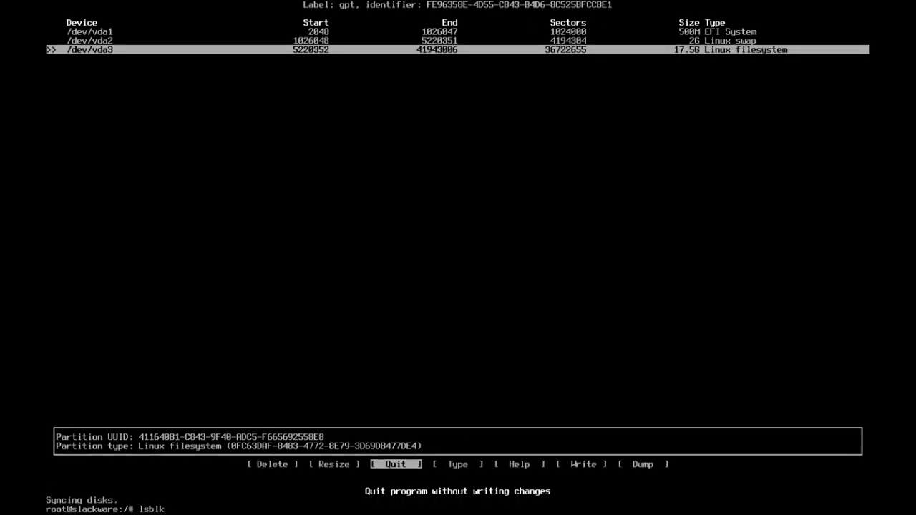
key(Return)
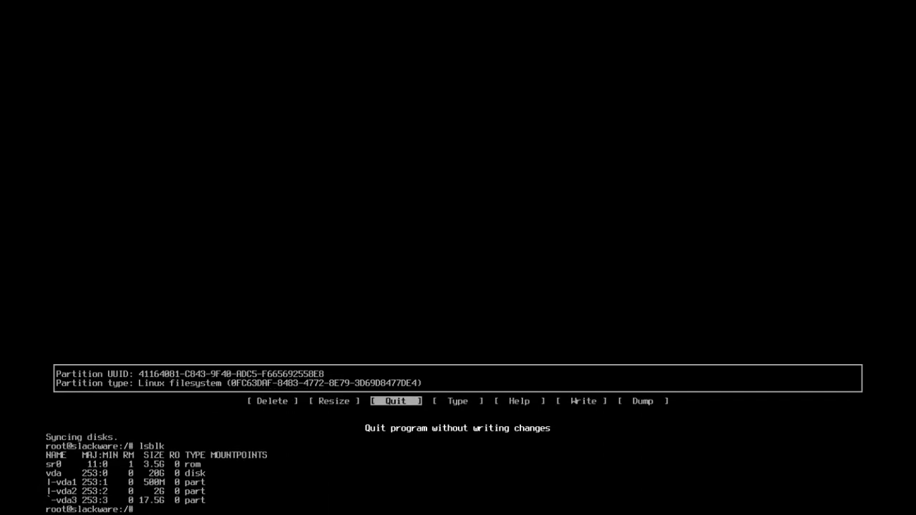
text(mkswap -/dev/vda2)
key(Return)
Step: Activate swap on /dev/vda2 with swapon and clear the terminal
text(spwan)
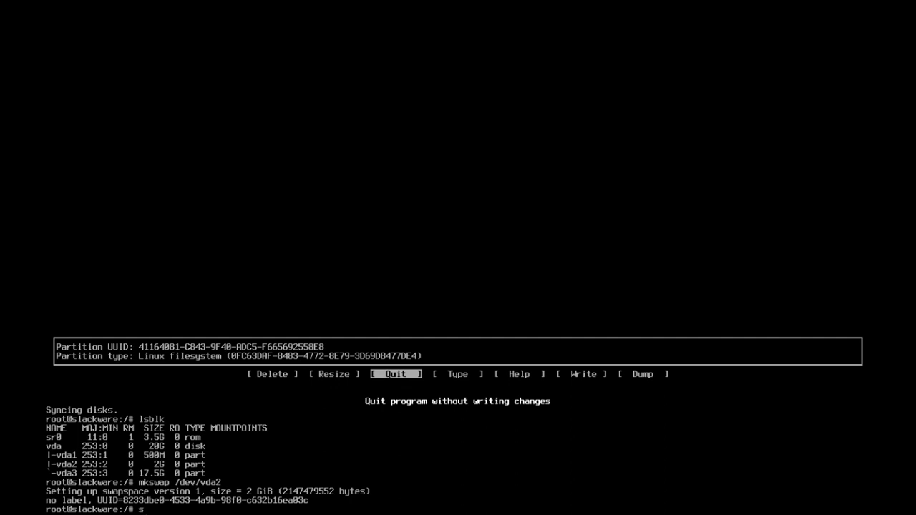
key(BackSpace)
key(BackSpace)
key(BackSpace)
key(BackSpace)
text(wapon /dev/vda2)
key(Return)
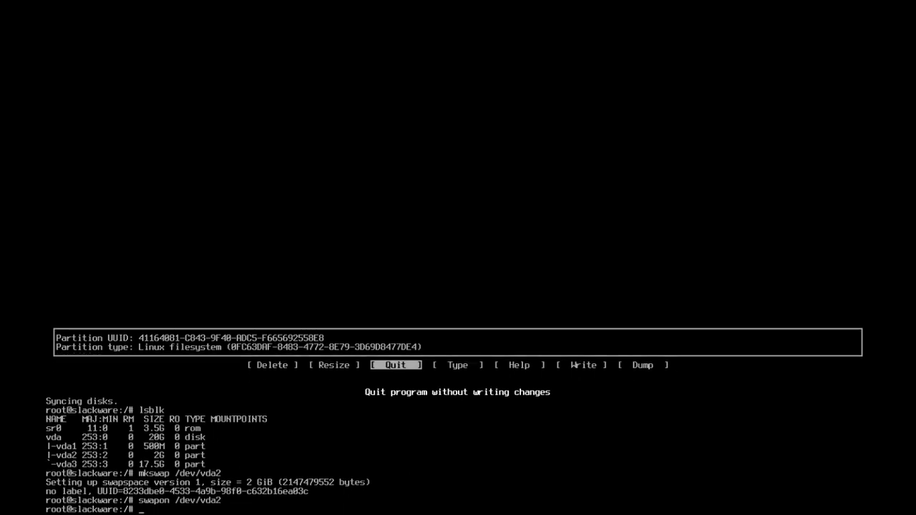
text(clear)
key(Return)
key(Return)
key(Return)
key(Return)
key(Return)
key(Return)
key(Return)
key(Return)
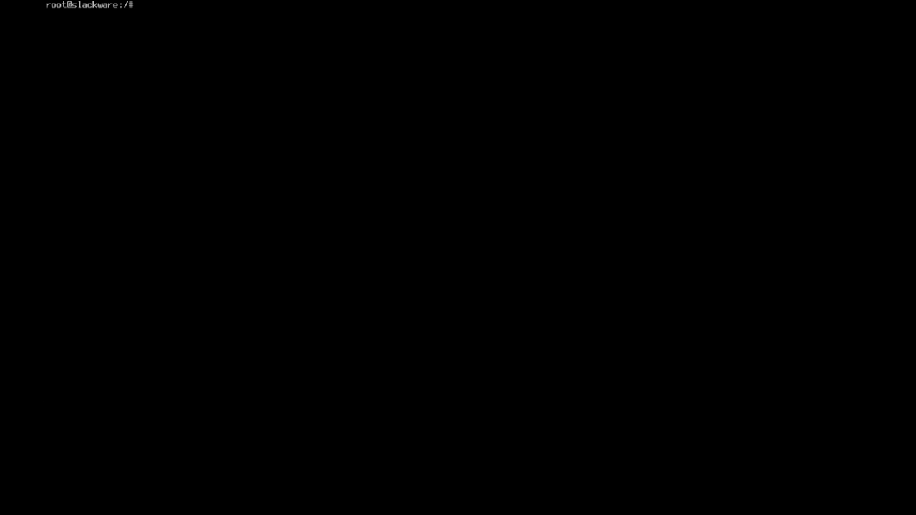
key(Return)
key(Return)
key(Return)
key(Return)
key(Return)
Step: Run setup, choose ADDSWAP and add /dev/vda2 as swap without a bad-block check
text(setup)
key(Return)
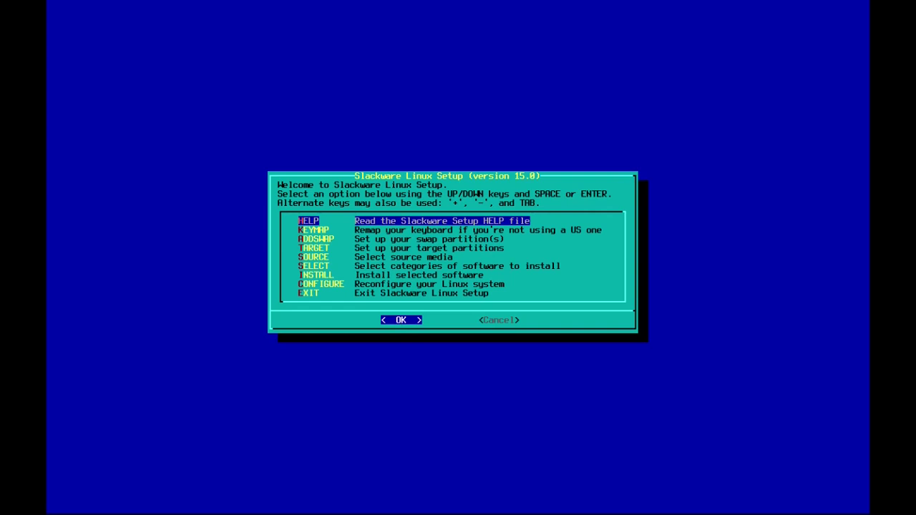
key(Down)
key(Down)
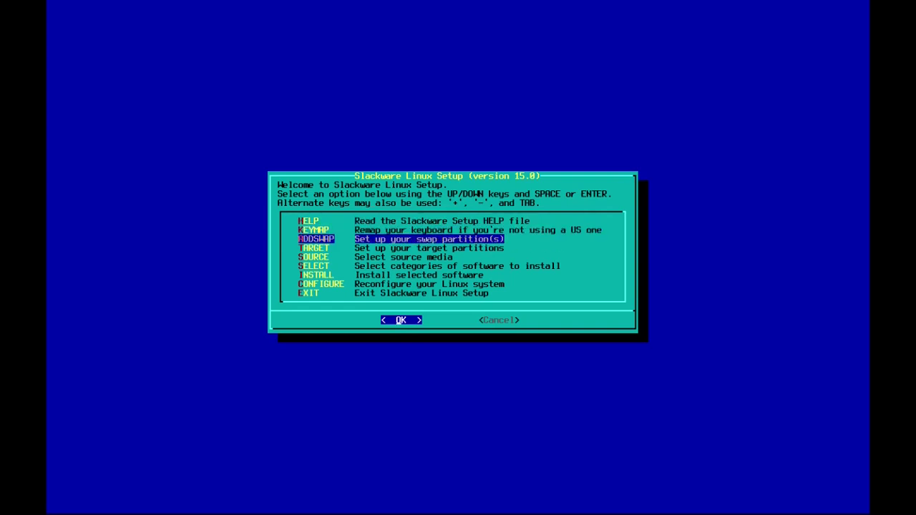
key(Up)
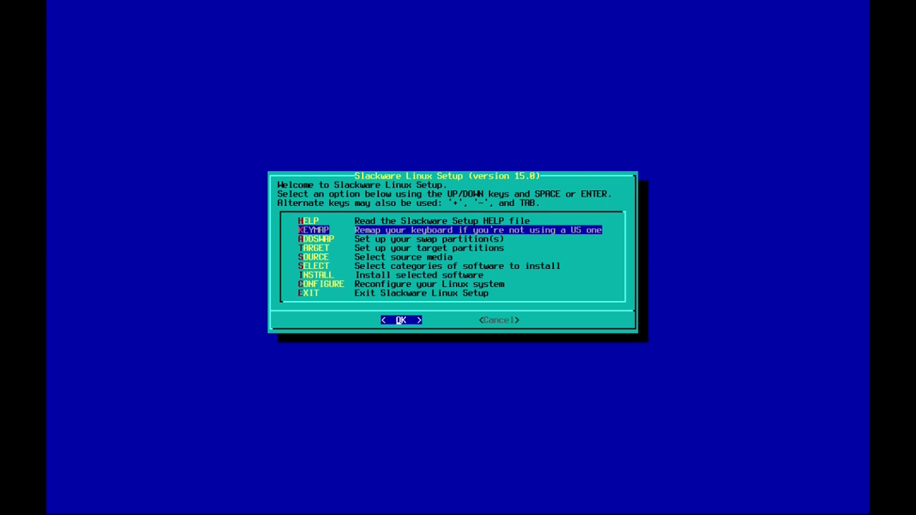
key(Down)
key(Return)
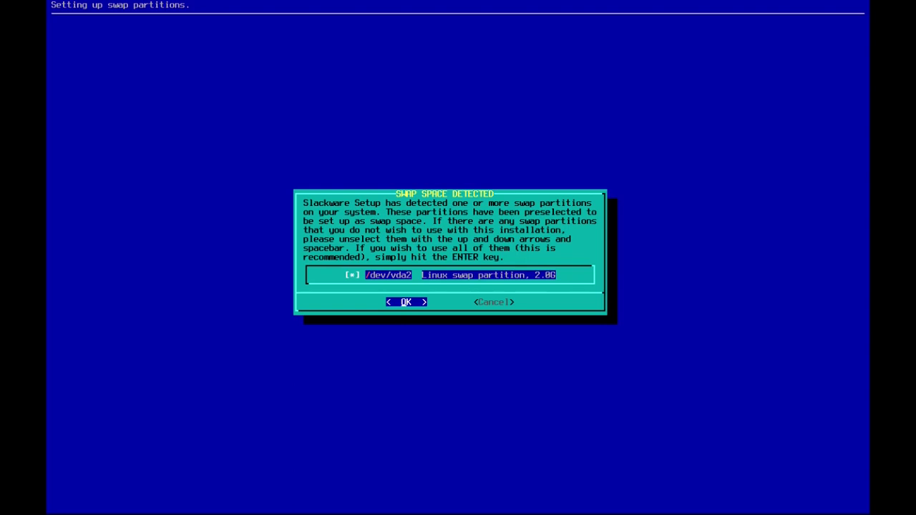
key(Return)
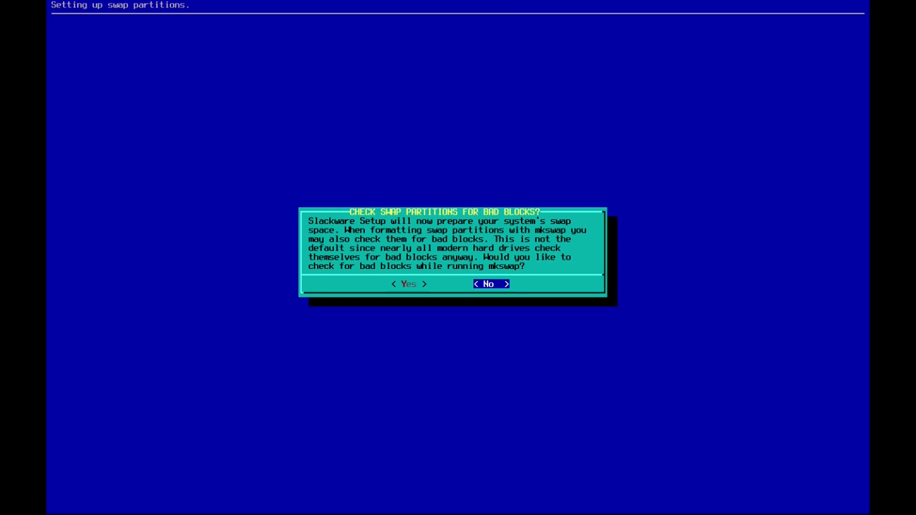
key(Return)
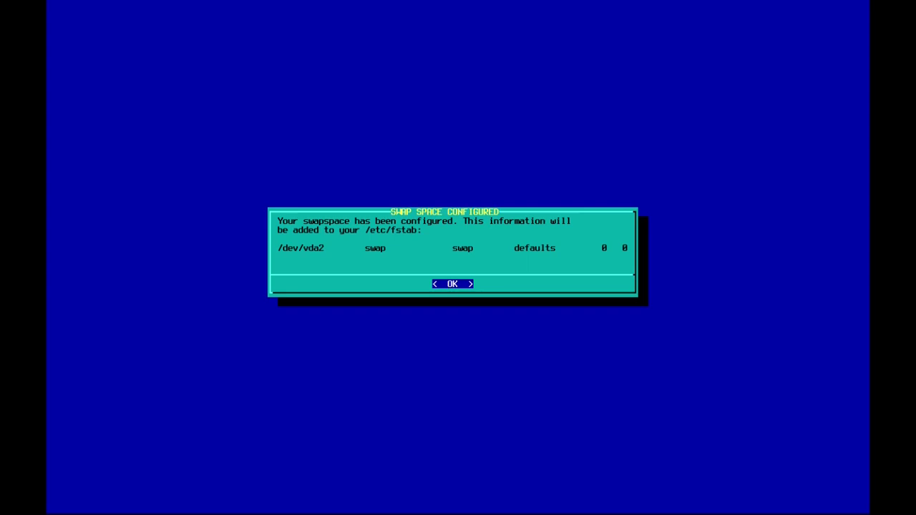
key(Return)
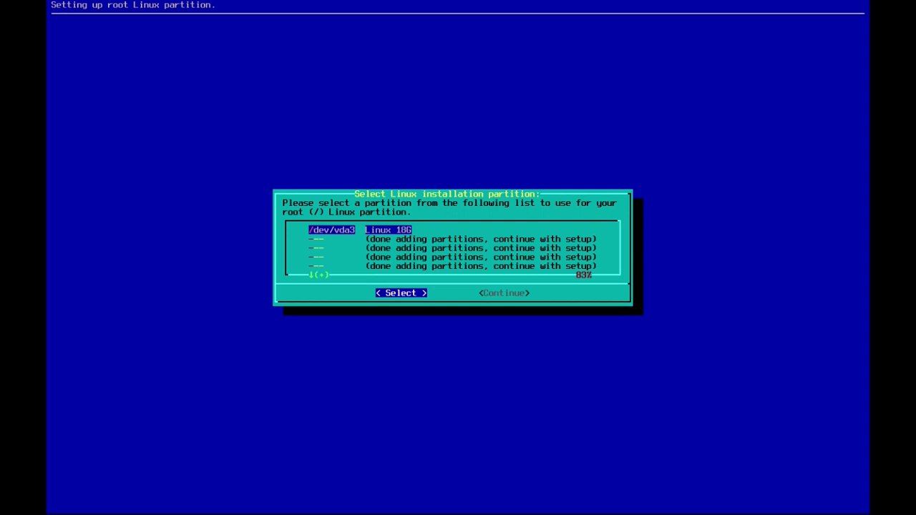
Step: Quick-format /dev/vda3 with btrfs as root, then format EFI partition /dev/vda1 for /boot/efi
key(Return)
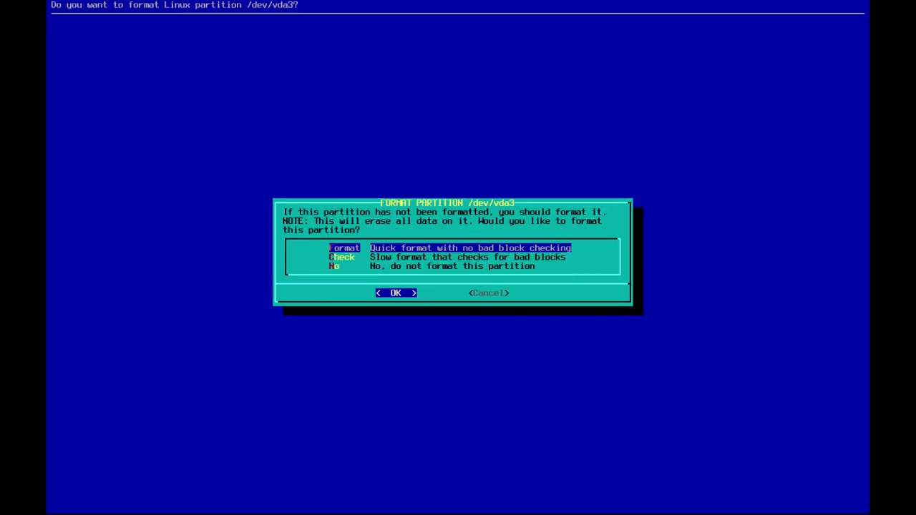
key(Return)
key(Down)
key(Down)
key(Down)
key(Return)
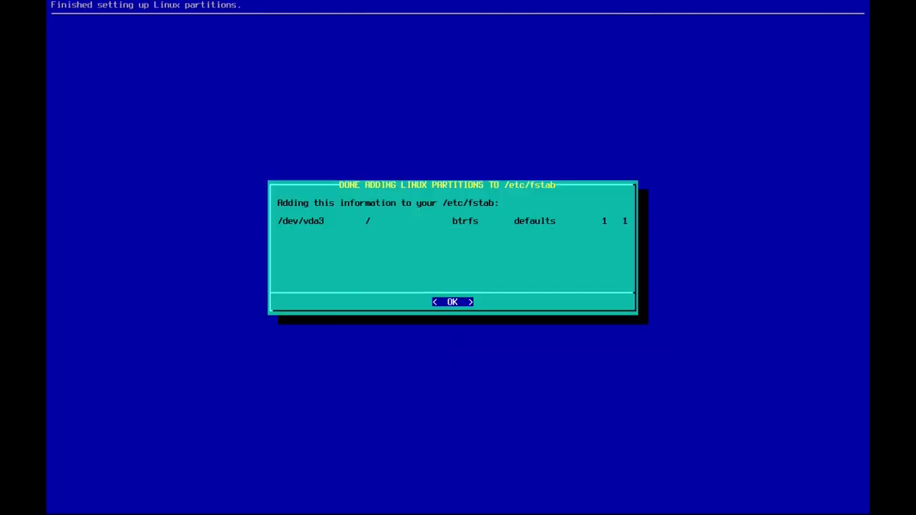
key(Return)
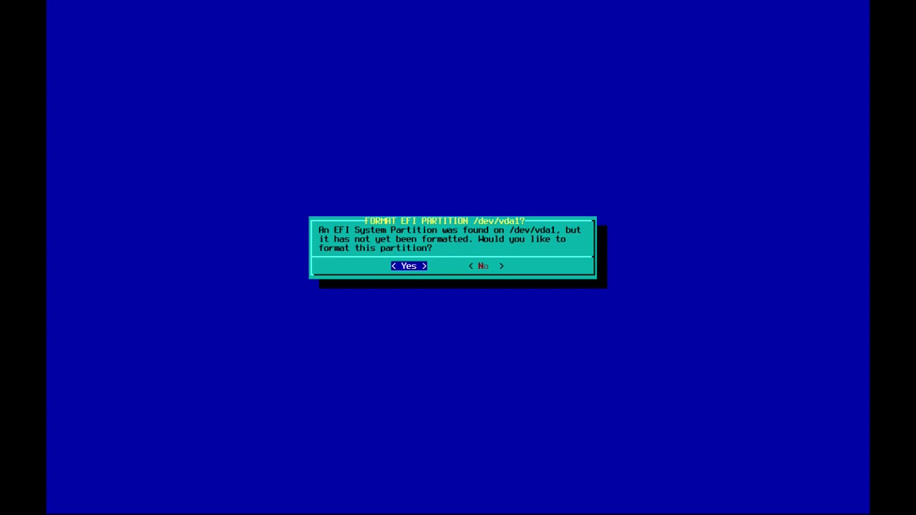
key(Return)
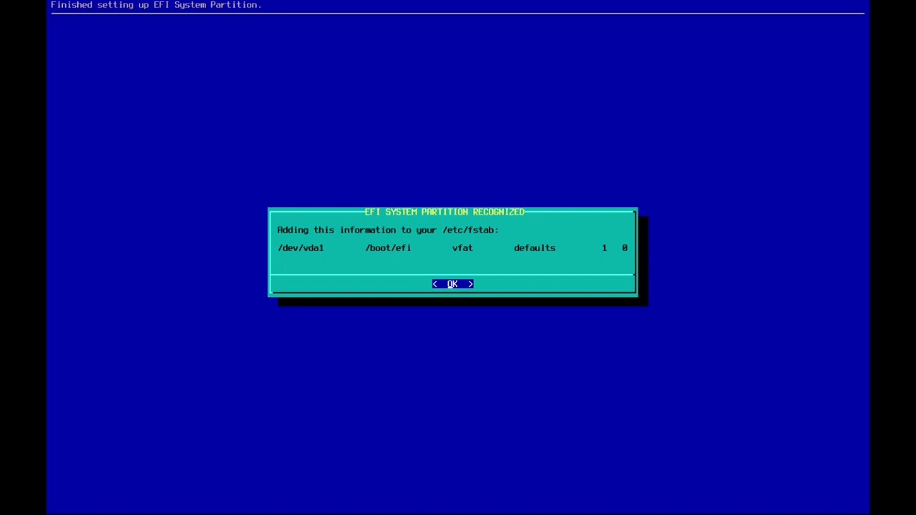
key(Return)
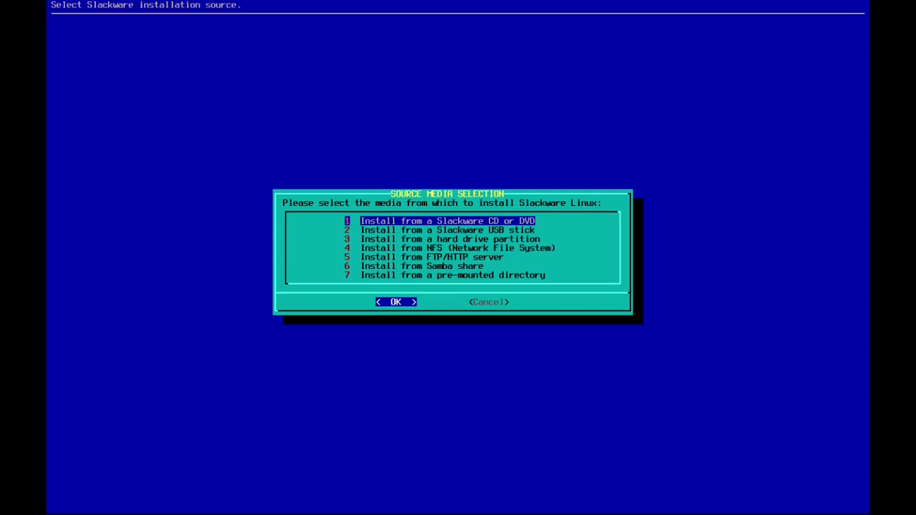
Step: Choose CD or DVD as the source media and auto-scan for the Slackware DVD drive
key(Return)
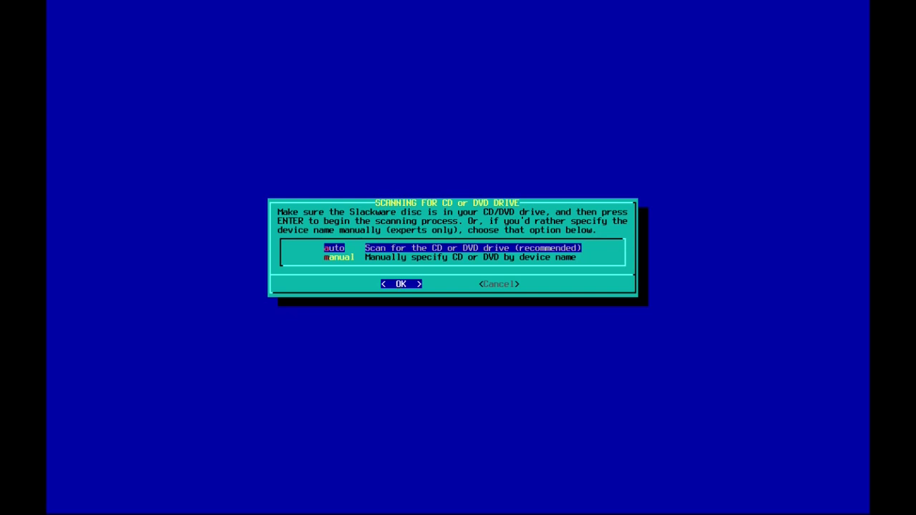
key(Return)
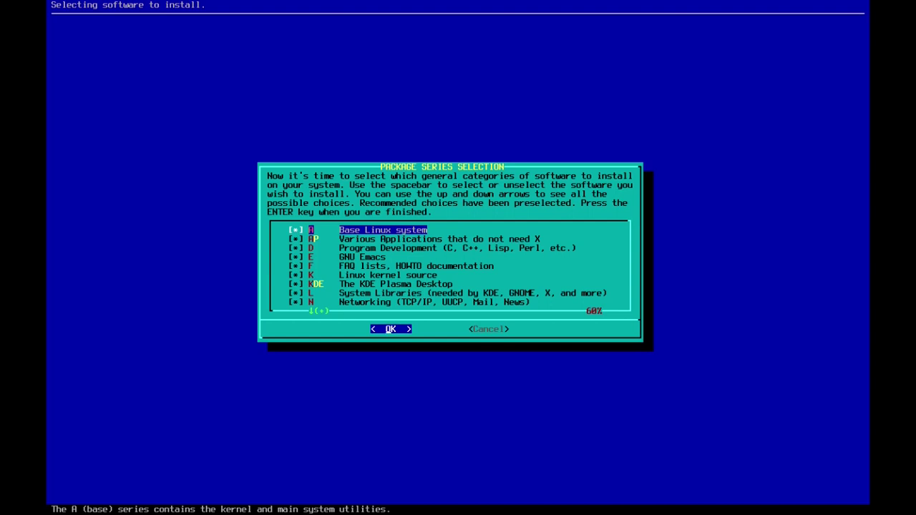
Step: Leave the XFCE, Y (Games) and E (GNU Emacs) series unticked and confirm the package selection
key(Down)
key(Down)
key(Down)
key(Down)
key(Down)
key(Down)
key(Down)
key(Down)
key(Down)
key(Down)
key(Down)
key(Down)
key(Down)
key(Down)
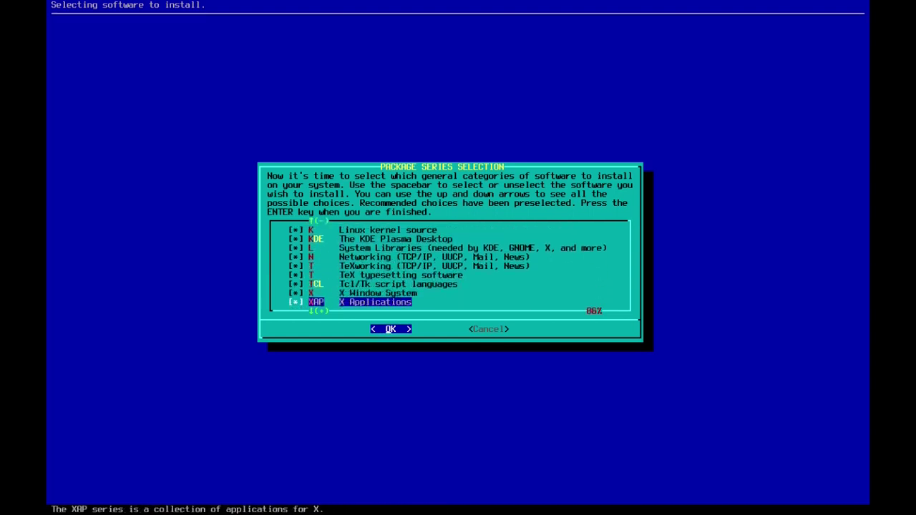
key(Up)
key(Down)
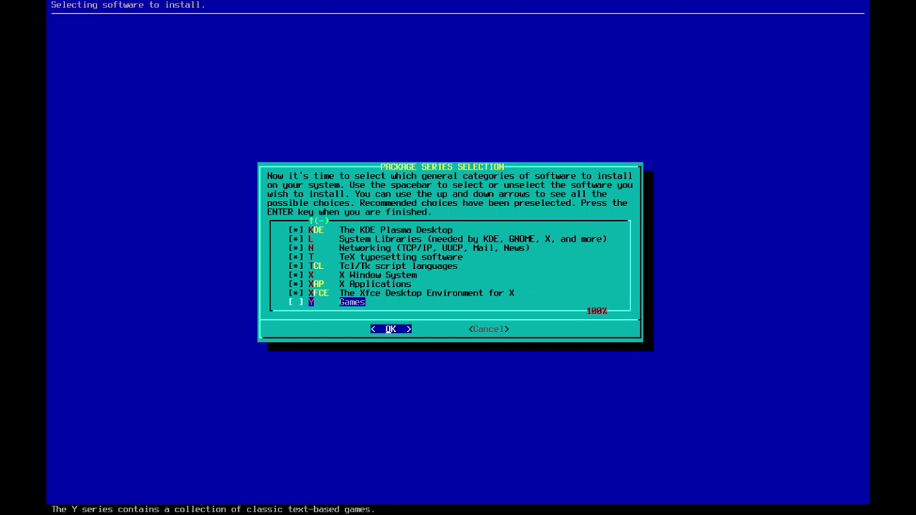
key(Up)
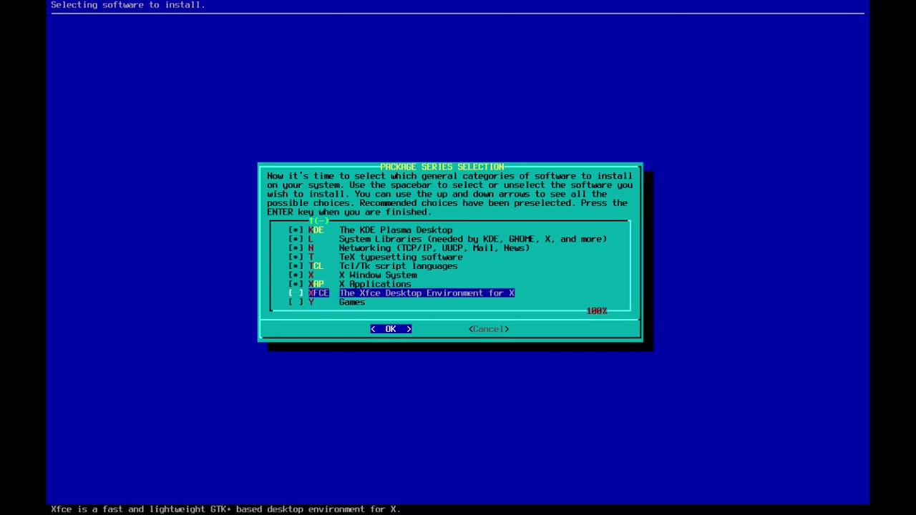
key(Up)
key(Up)
key(Up)
key(Up)
key(Up)
key(Up)
key(Up)
key(Up)
key(Up)
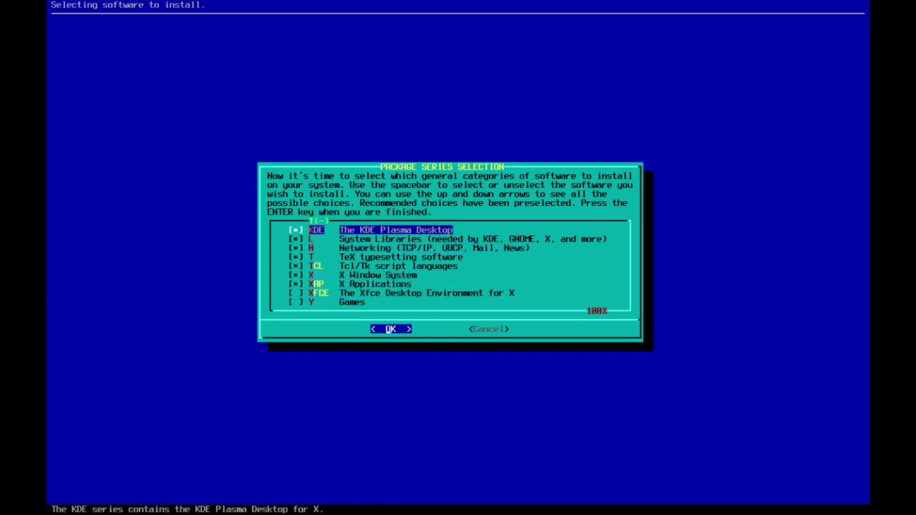
key(Down)
key(Down)
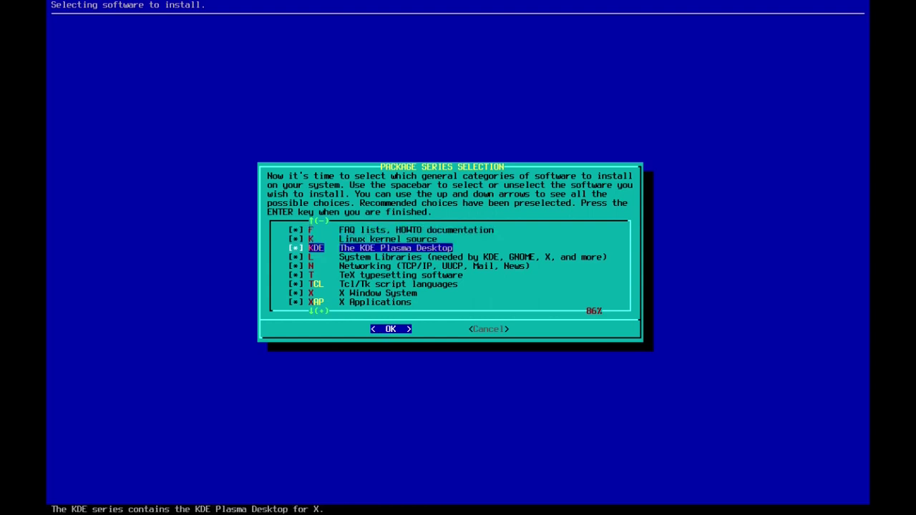
key(Up)
key(Up)
key(Up)
key(Up)
key(Up)
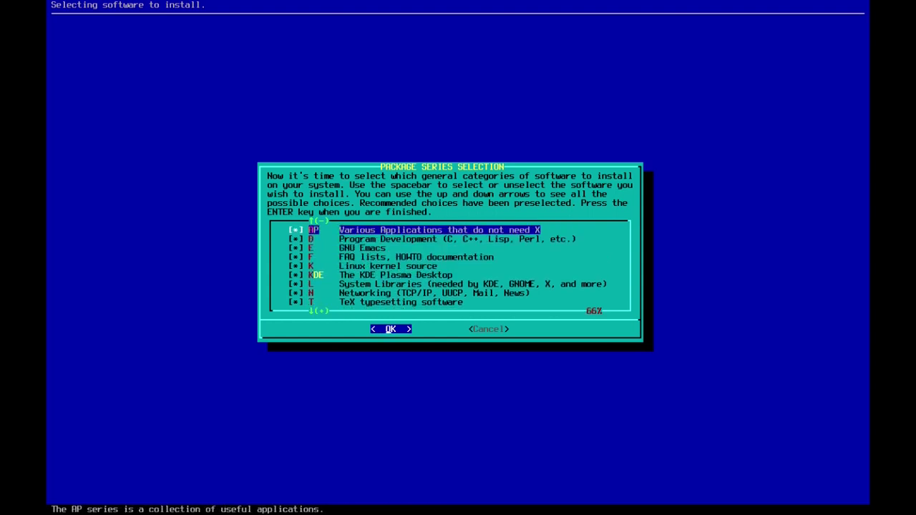
key(Up)
key(Down)
key(Down)
key(Down)
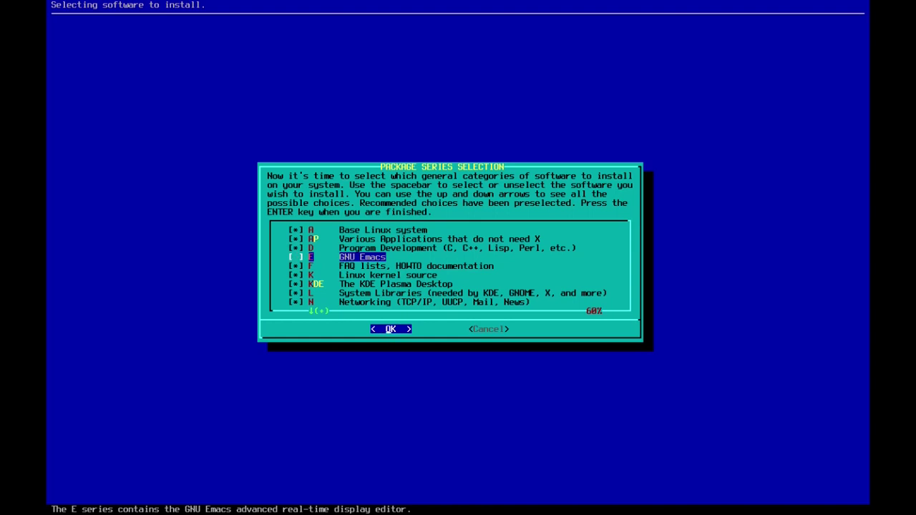
key(Down)
key(Down)
key(Up)
key(Up)
key(Up)
key(Down)
key(Down)
key(Down)
key(Down)
key(Down)
key(Down)
key(Down)
key(Down)
key(Down)
key(Down)
key(Down)
key(Down)
key(Up)
key(Up)
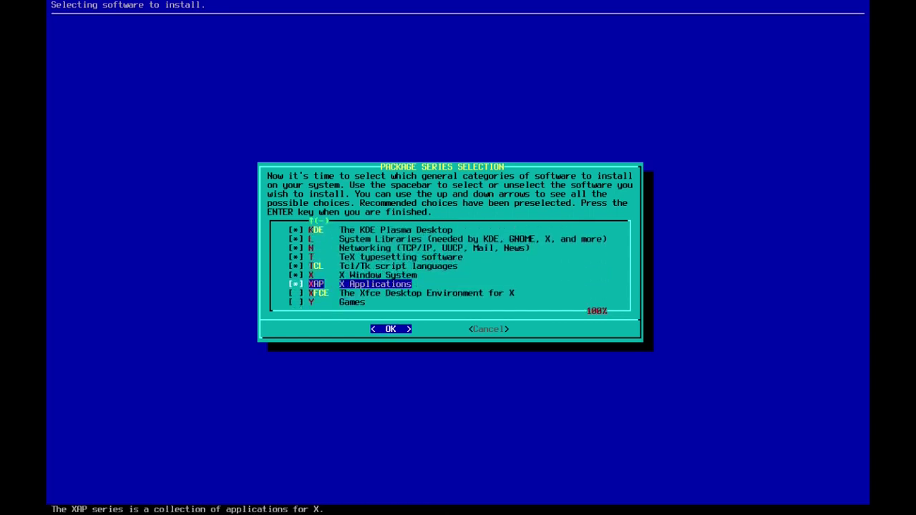
key(Right)
key(Left)
key(Return)
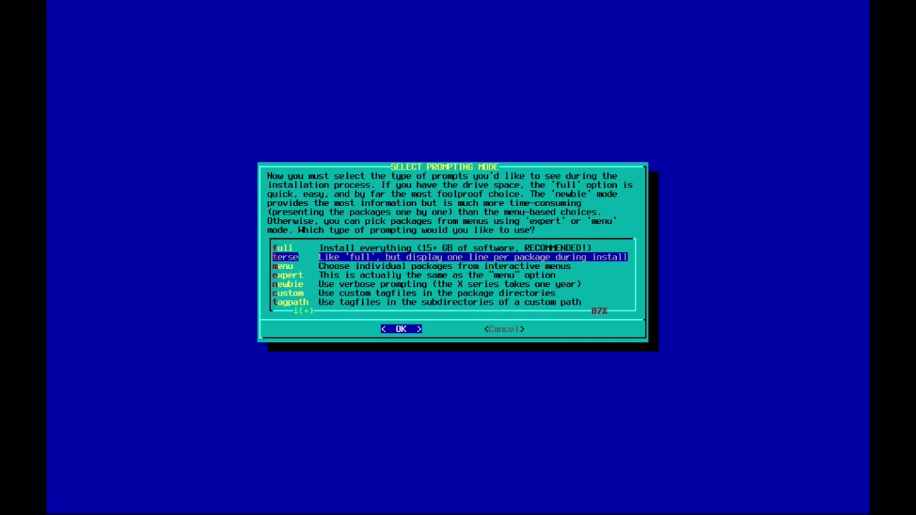
Step: Choose terse prompting mode to install all packages with one line per package
key(Return)
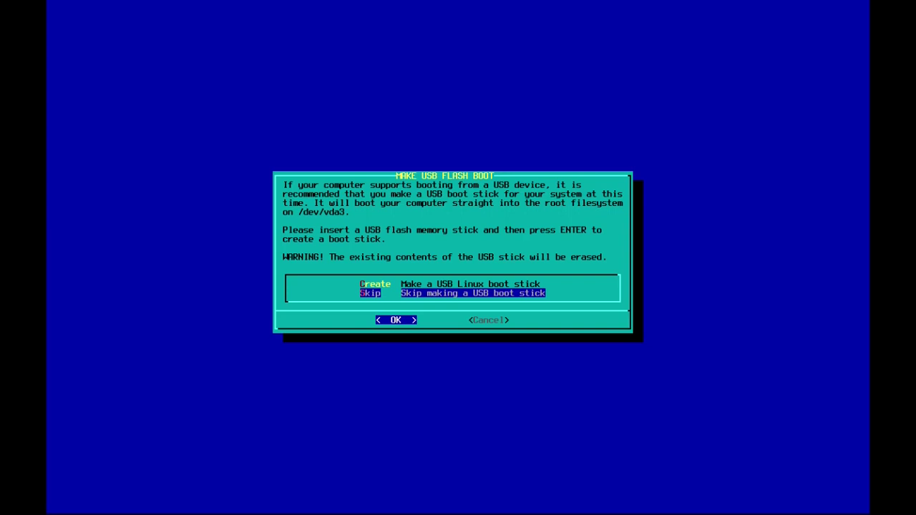
Step: Leave 'Skip' selected in MAKE USB FLASH BOOT so no USB boot stick is created
key(Up)
key(Down)
key(Return)
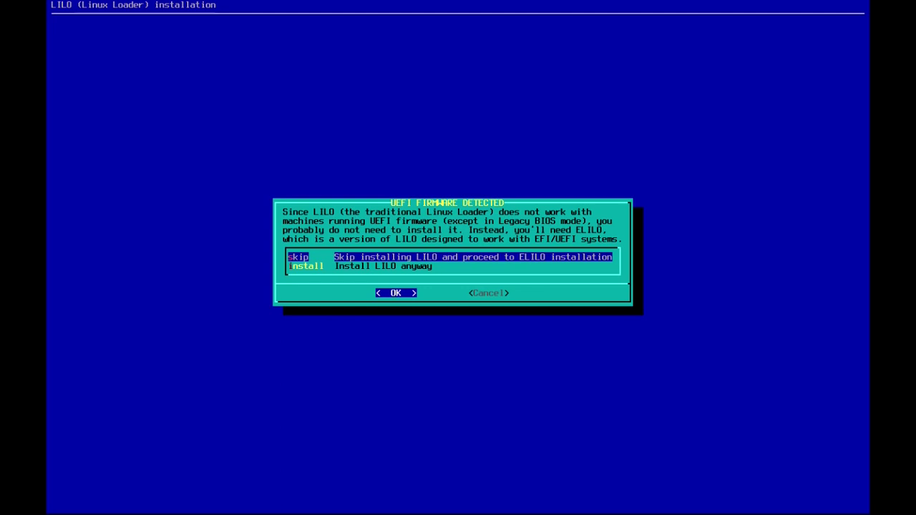
Step: Skip LILO, install ELILO on the EFI System Partition, and confirm the new Slackware EFI boot entry
key(Return)
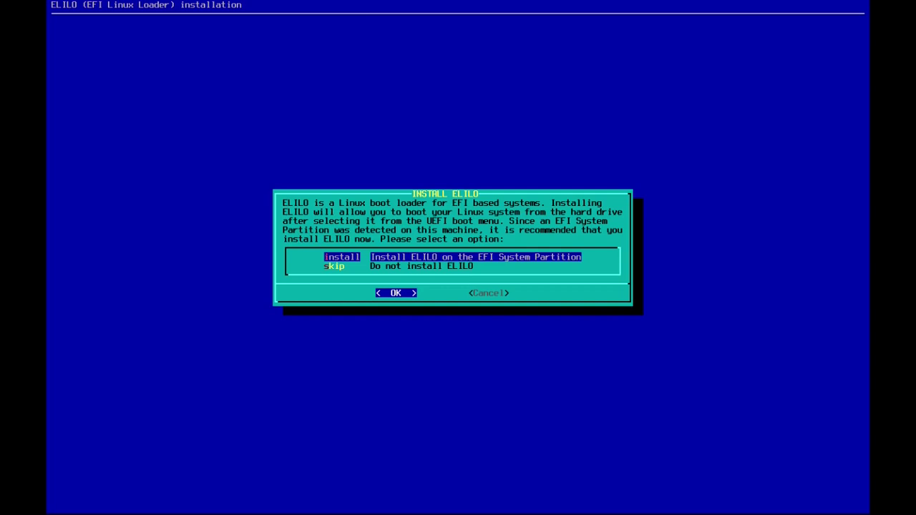
key(Return)
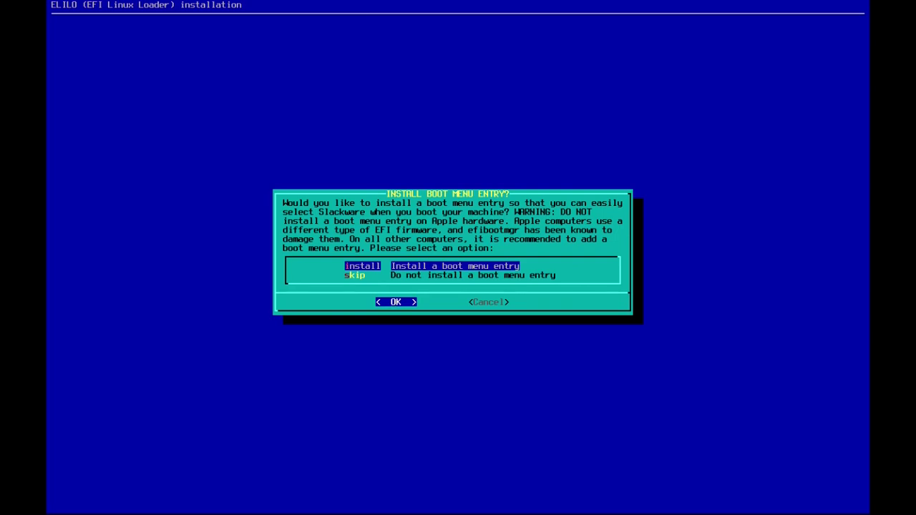
key(Return)
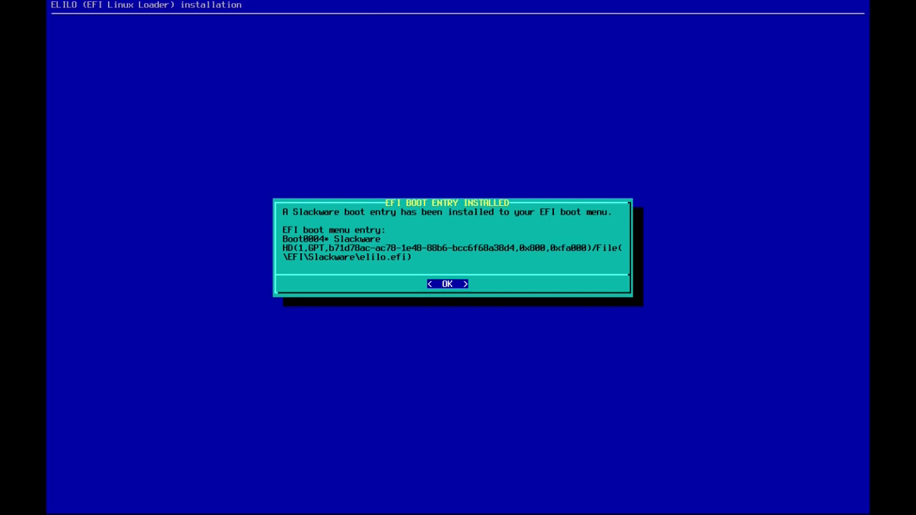
key(Return)
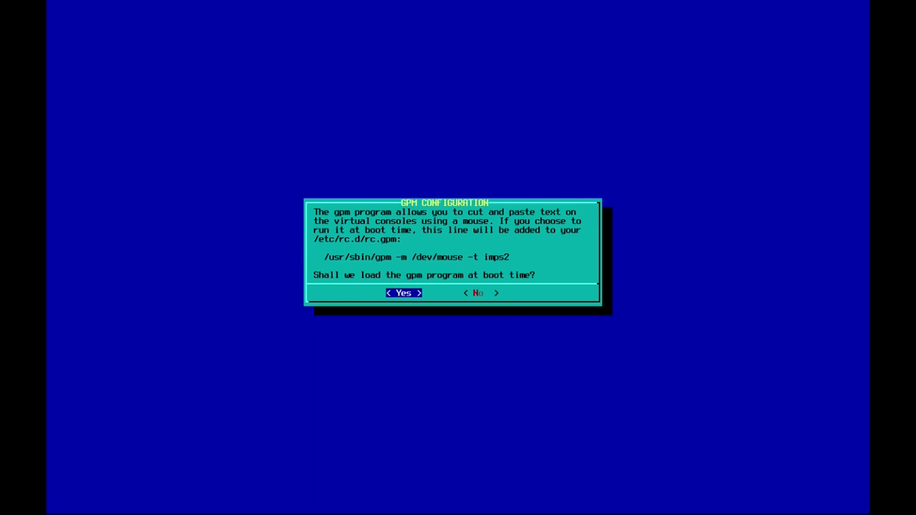
Step: Keep gpm off at boot and start network setup with hostname slackbtw
key(Right)
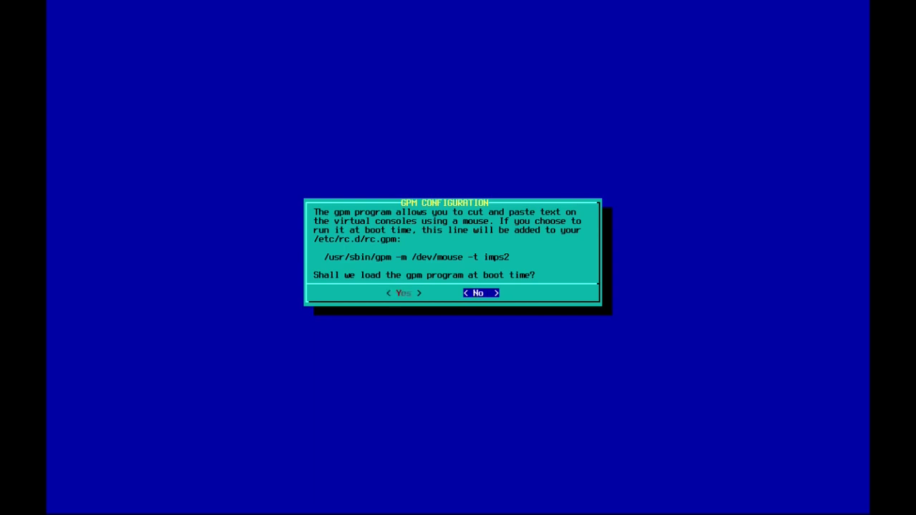
key(Return)
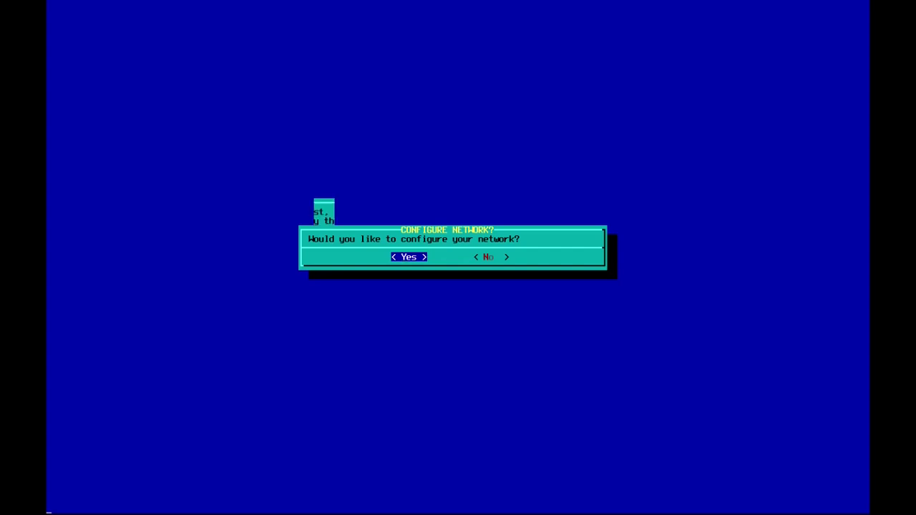
key(Return)
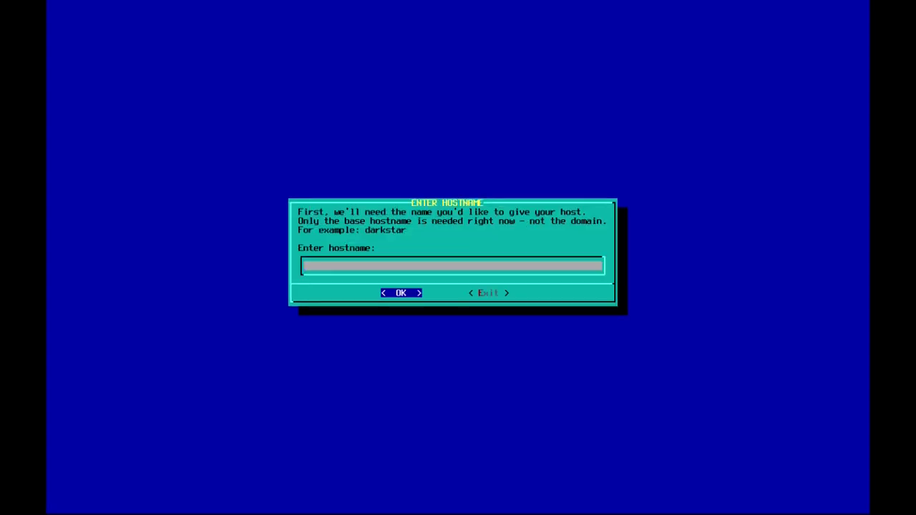
text(slackbtw)
key(Return)
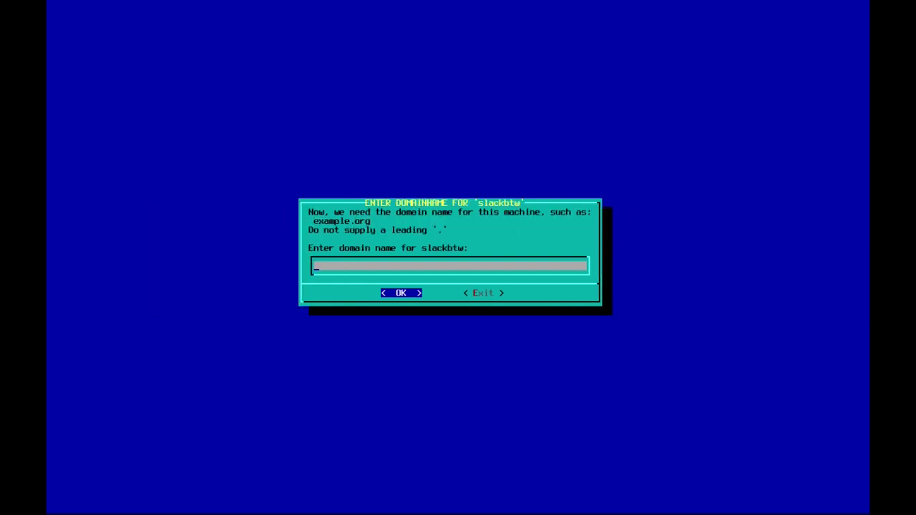
Step: Set domain doamin.com, skip the VLAN ID, and choose NetworkManager for networking
text(doamin.com)
key(Return)
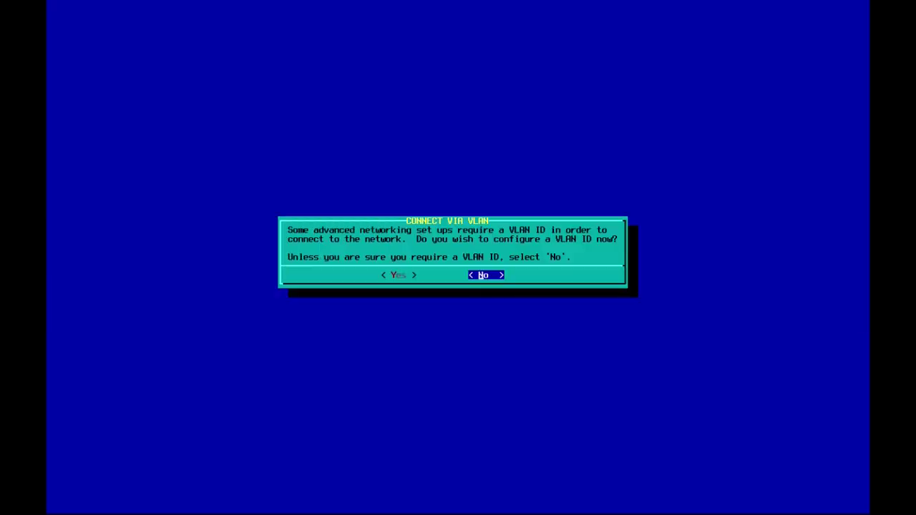
key(Return)
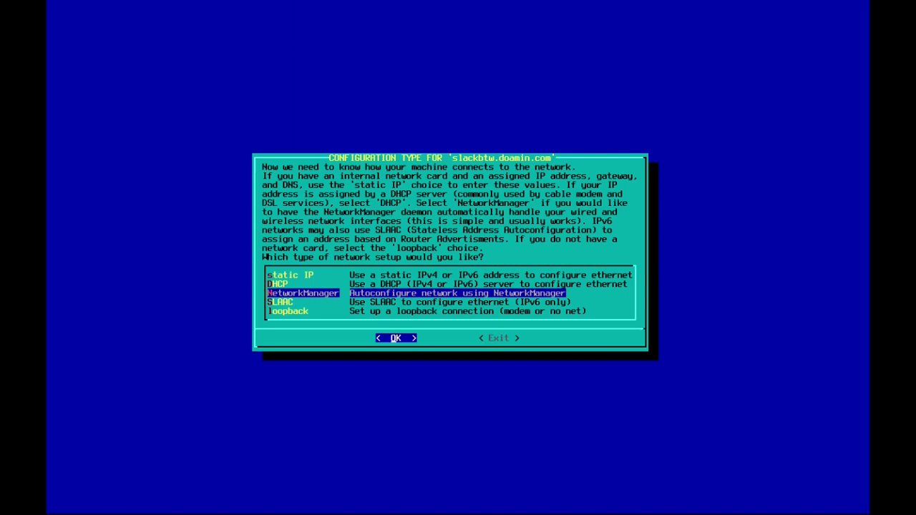
key(Return)
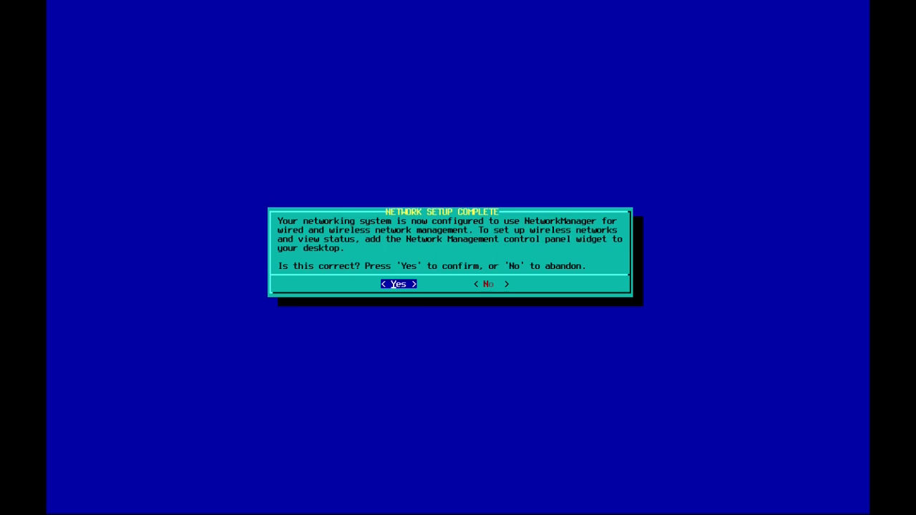
key(Return)
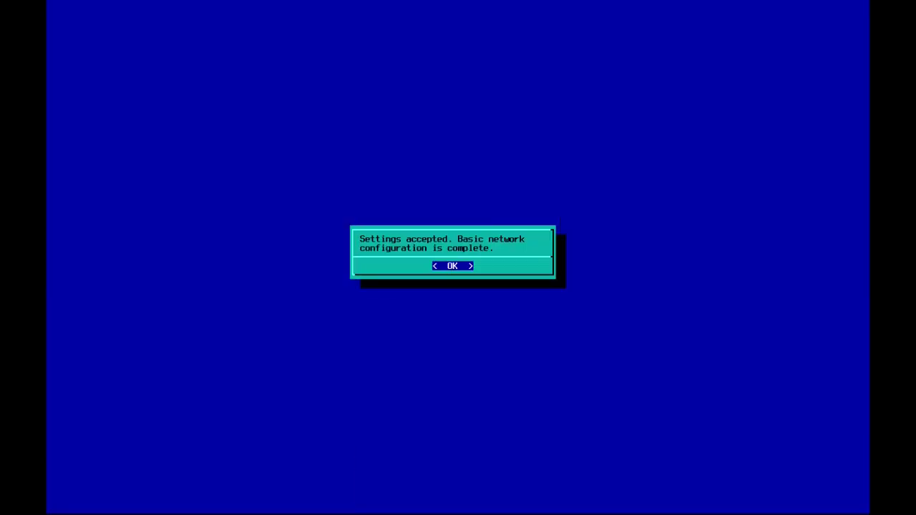
key(Return)
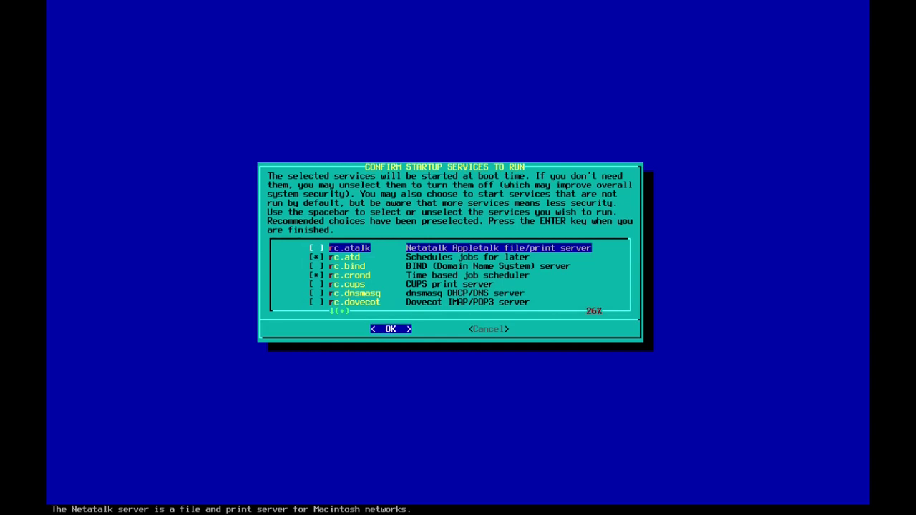
Step: Uncheck rc.crond in the startup services list
key(Down)
key(Down)
key(Up)
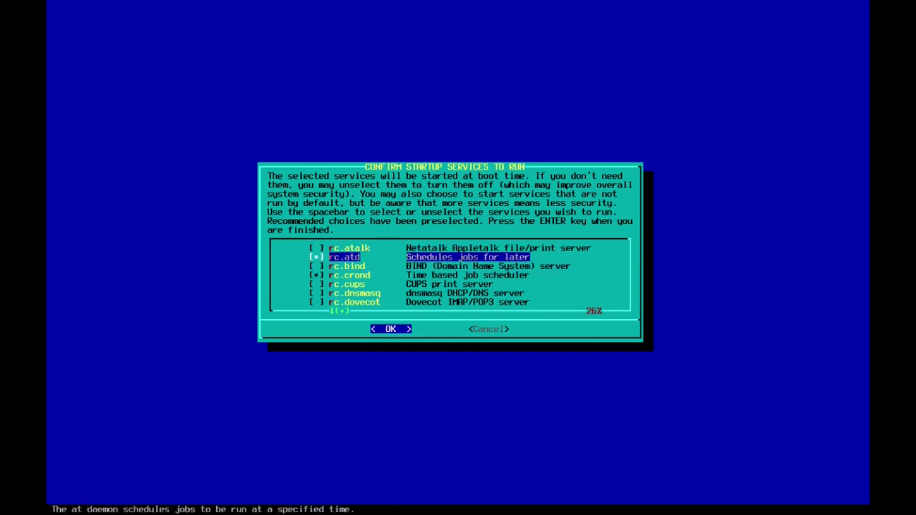
key(Down)
key(Down)
key(space)
Step: Review the remaining startup services down to rc.pcmcia and accept the selection
key(Up)
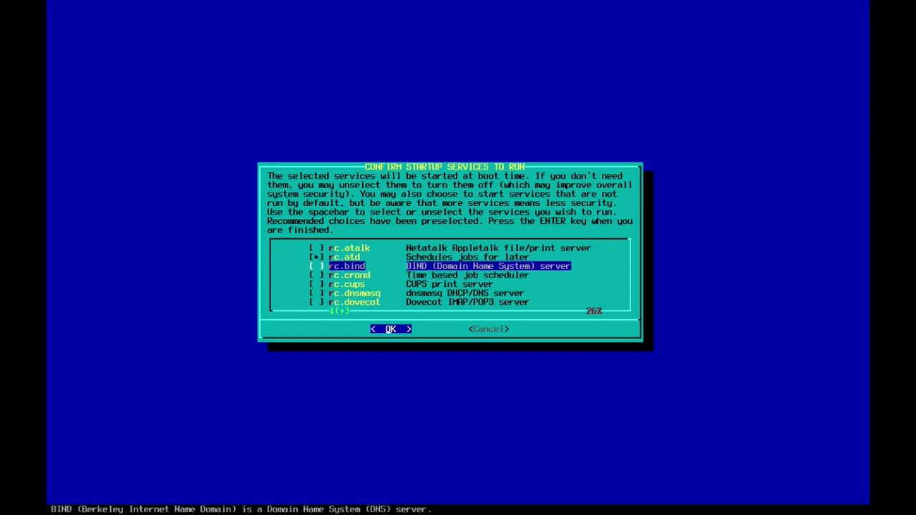
key(Up)
key(Down)
key(Down)
key(Down)
key(Down)
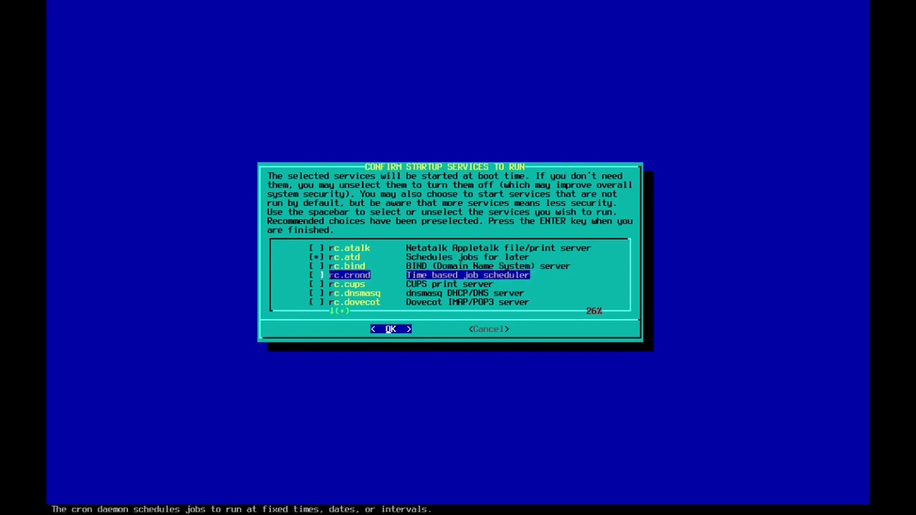
key(Up)
key(Up)
key(Up)
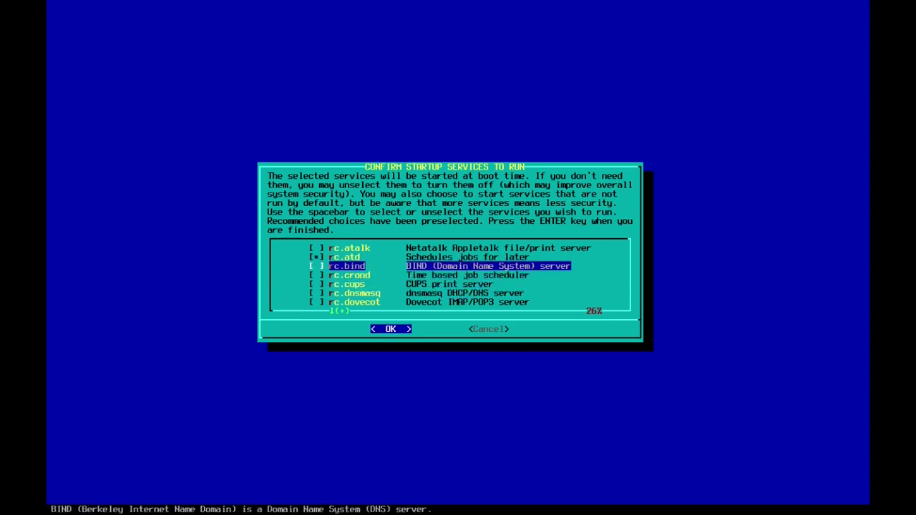
key(Down)
key(Down)
key(Down)
key(Down)
key(Down)
key(Down)
key(Down)
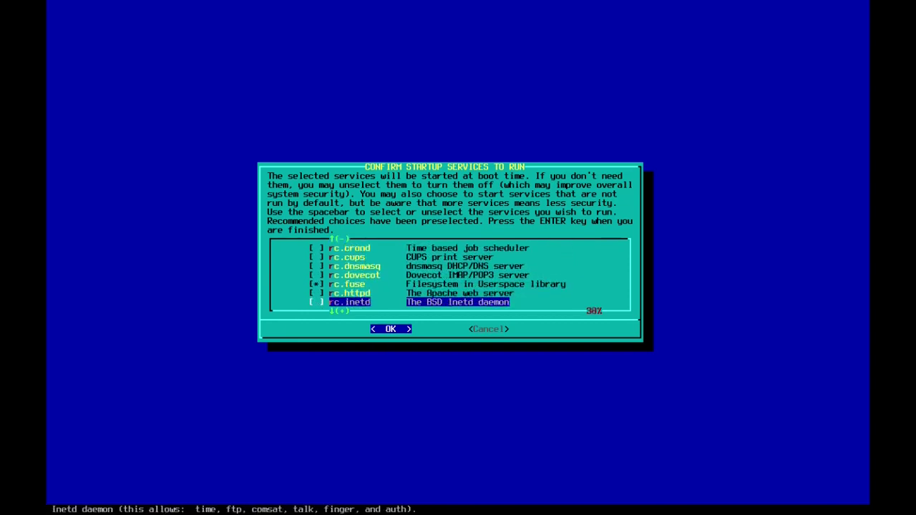
key(Up)
key(Up)
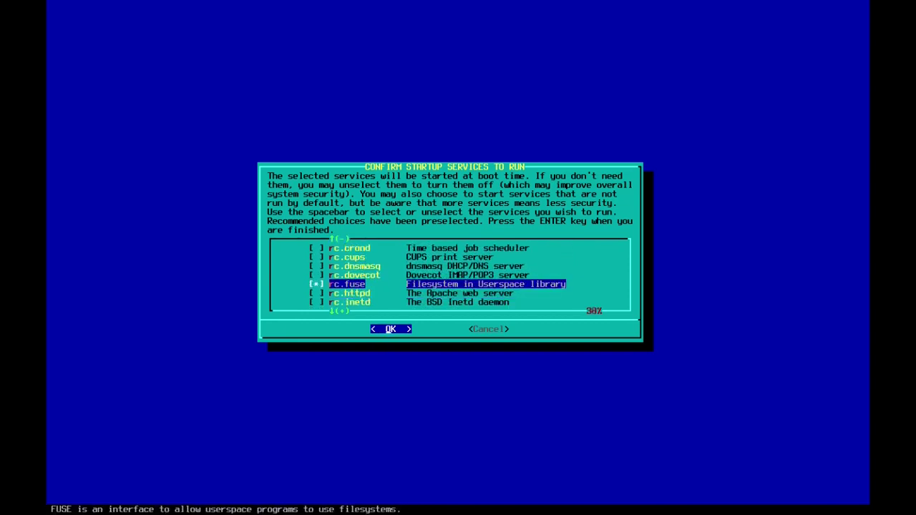
key(Down)
key(Down)
key(Down)
key(Down)
key(Down)
key(Down)
key(Up)
key(Up)
key(Down)
key(Down)
key(Down)
key(Down)
key(Down)
key(Down)
key(Down)
key(Down)
key(Down)
key(Down)
key(Down)
key(Down)
key(Down)
key(Down)
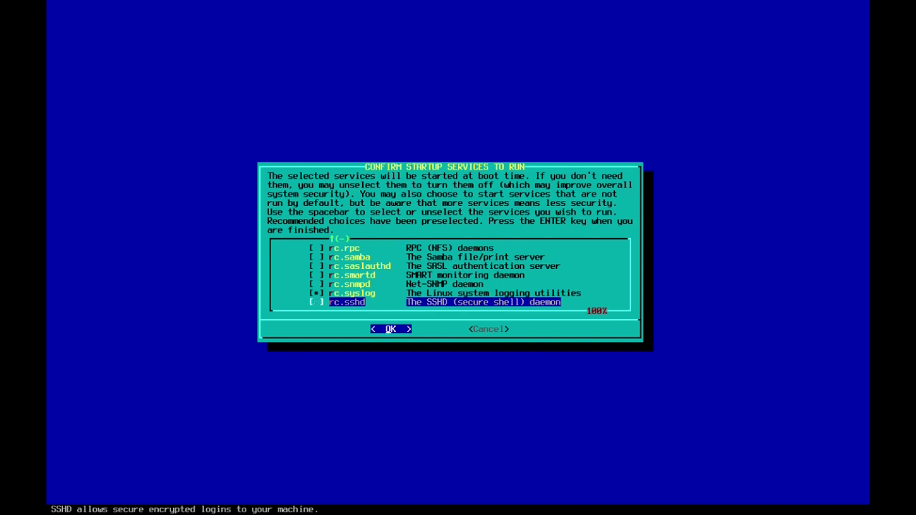
key(Right)
key(Left)
key(Return)
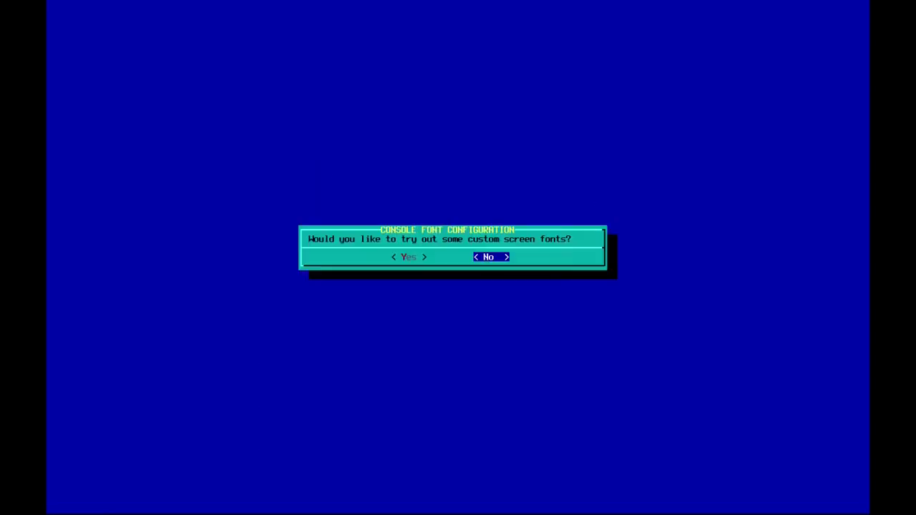
Step: Decline custom console fonts and set the hardware clock to UTC
key(Left)
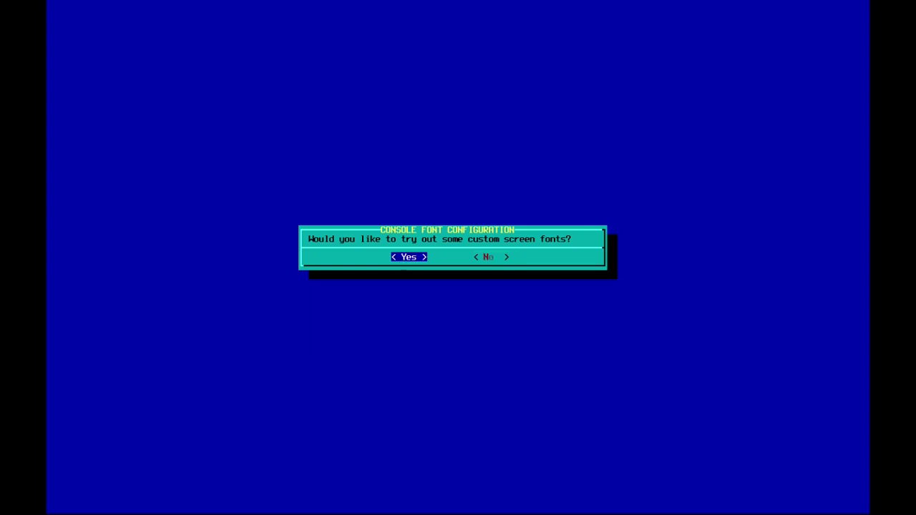
key(Right)
key(Return)
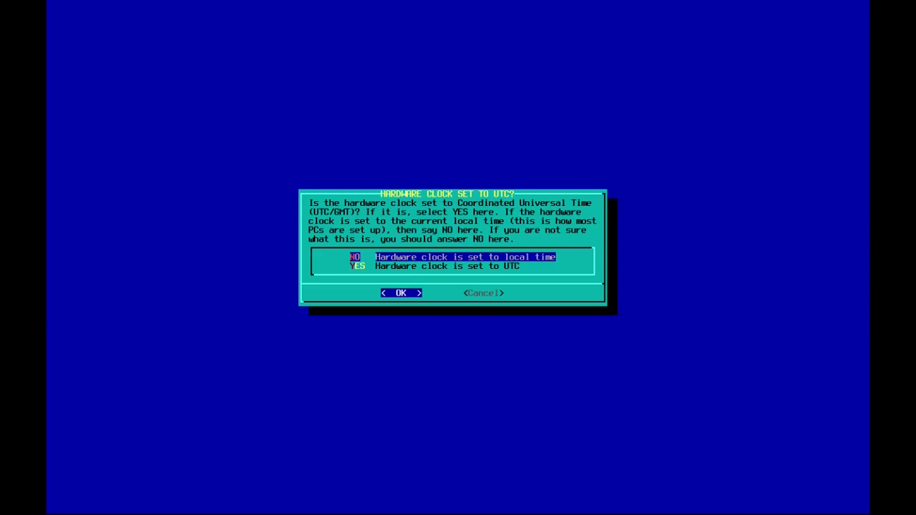
key(Down)
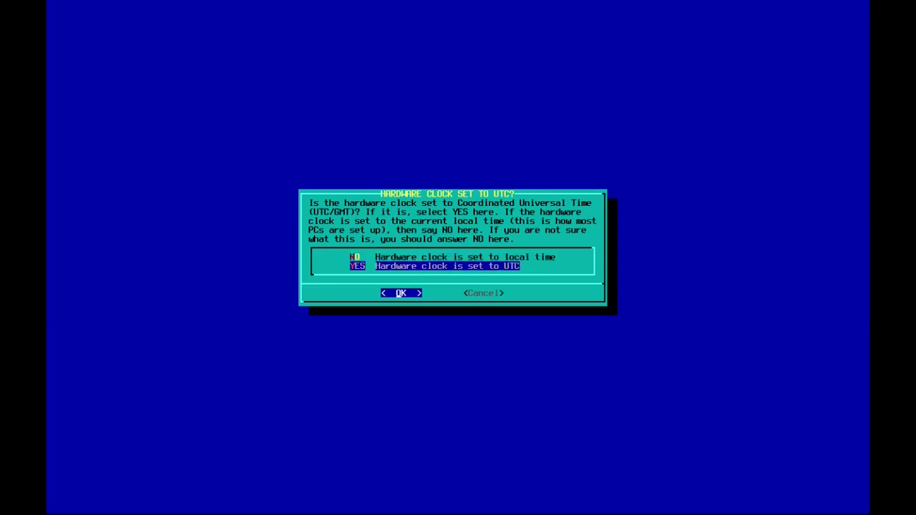
key(Return)
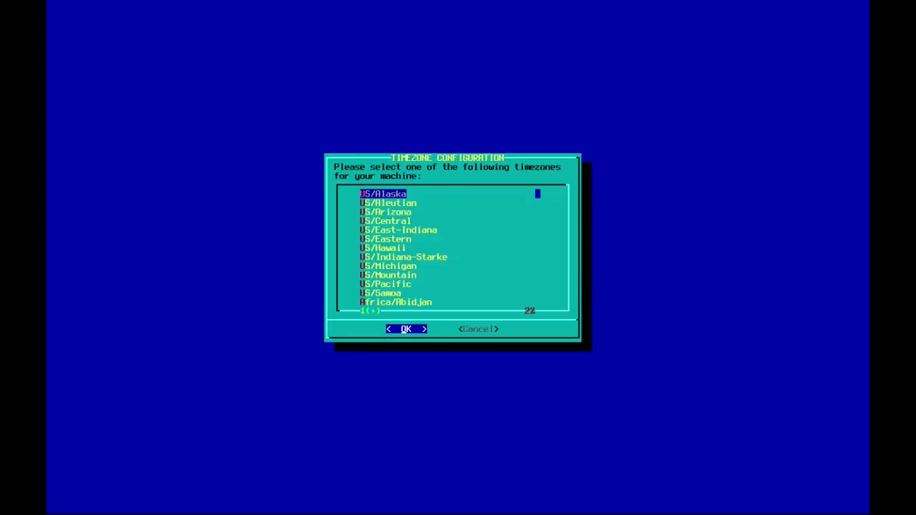
Step: Select Asia/Kathmandu as the system timezone
key(Down)
key(Down)
key(Down)
key(Down)
key(Down)
key(Down)
key(Down)
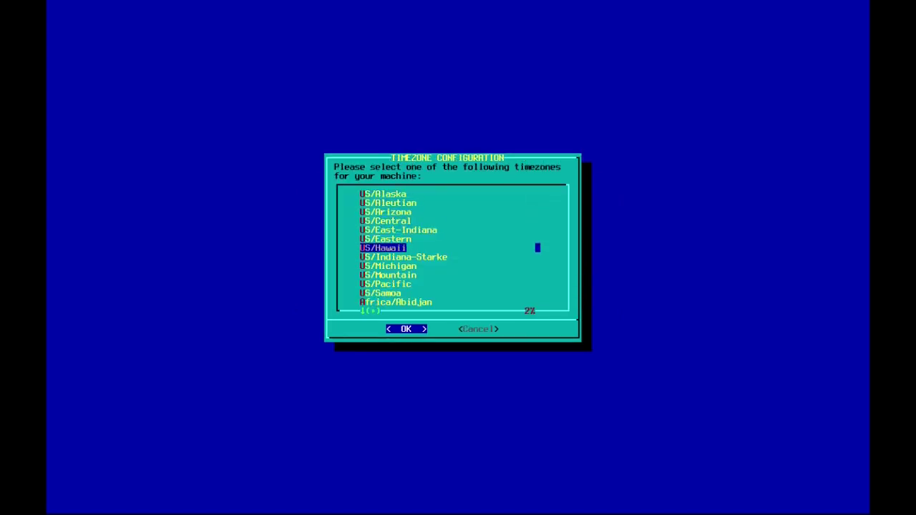
key(Down)
key(Down)
key(Down)
key(Down)
key(Down)
key(Down)
key(Down)
key(Down)
key(Down)
key(Down)
key(Down)
key(Down)
key(Down)
key(Down)
key(Down)
key(Down)
key(Down)
key(Down)
key(Down)
key(Down)
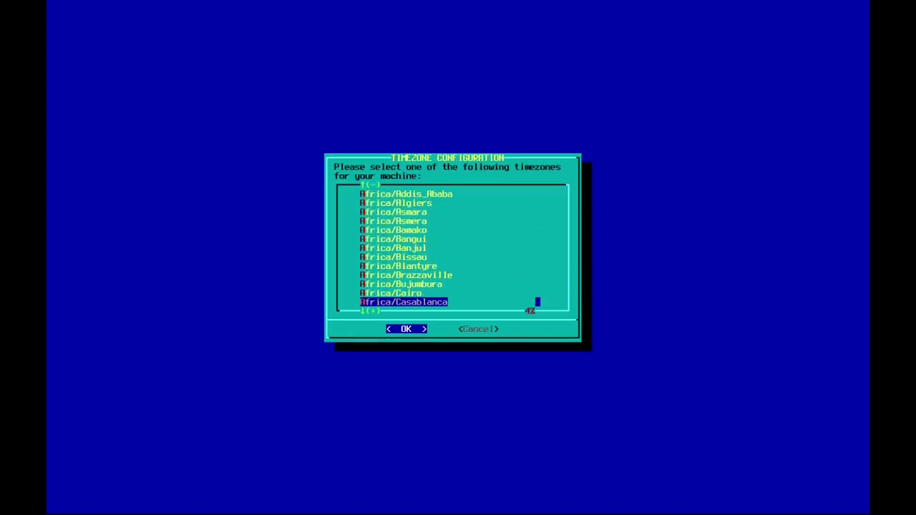
key(Down)
key(Down)
key(Down)
key(Down)
key(Down)
key(Down)
key(Down)
key(Down)
key(Down)
key(Down)
key(Down)
key(Down)
key(Down)
key(Down)
key(Down)
key(Down)
key(Down)
key(Down)
key(Down)
key(Down)
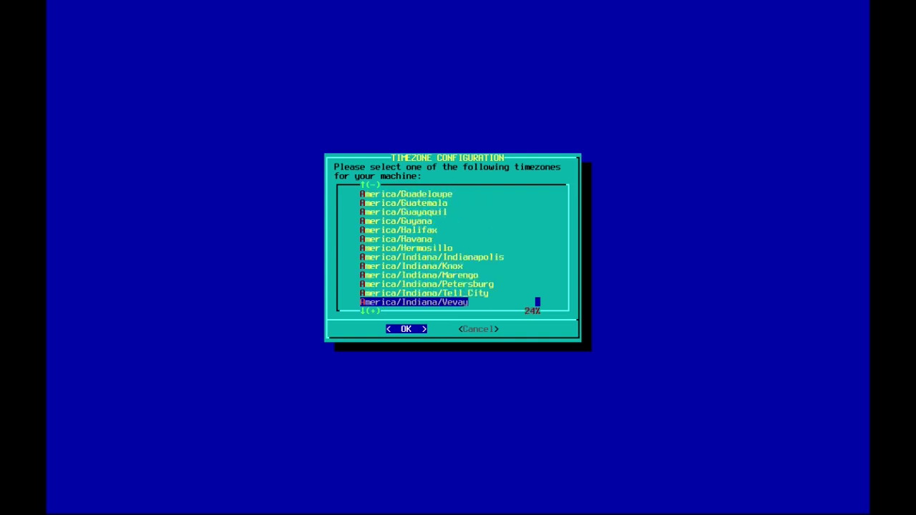
key(Down)
key(Down)
key(Down)
key(Down)
key(Down)
key(Down)
key(Down)
key(Down)
key(Down)
key(Down)
key(Down)
key(Down)
key(Down)
key(Down)
key(Down)
key(Down)
key(Down)
key(Down)
key(Down)
key(Down)
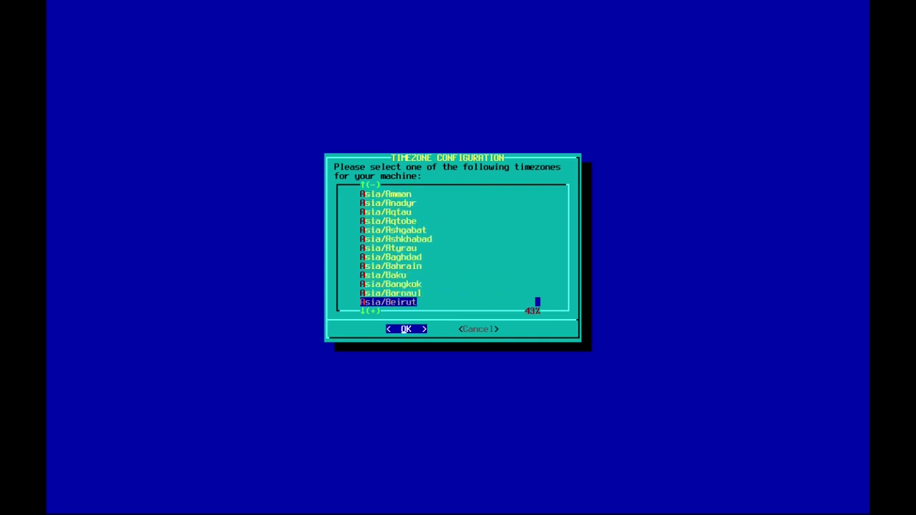
key(Down)
key(Down)
key(Down)
key(Down)
key(Down)
key(Down)
key(Down)
key(Down)
key(Down)
key(Down)
key(Down)
key(Down)
key(Down)
key(Down)
key(Down)
key(Down)
key(Down)
key(Down)
key(Down)
key(Down)
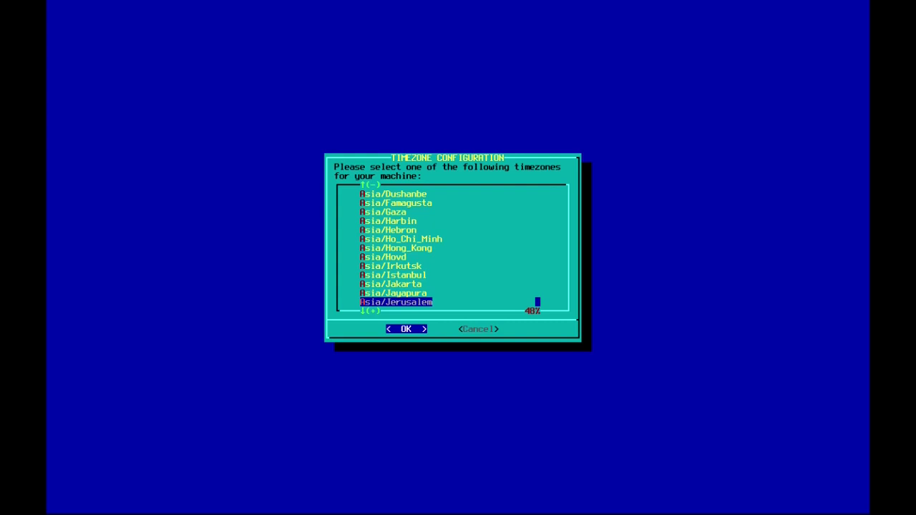
key(Down)
key(Down)
key(Down)
key(Down)
key(Down)
key(Down)
key(Down)
key(Down)
key(Down)
key(Down)
key(Down)
key(Down)
key(Down)
key(Up)
key(Up)
key(Up)
key(Up)
key(Up)
key(Up)
key(Up)
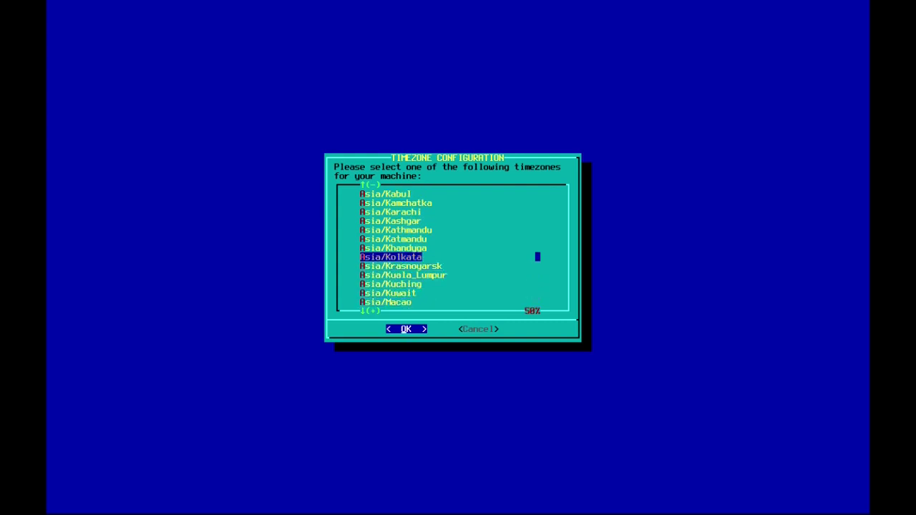
key(Up)
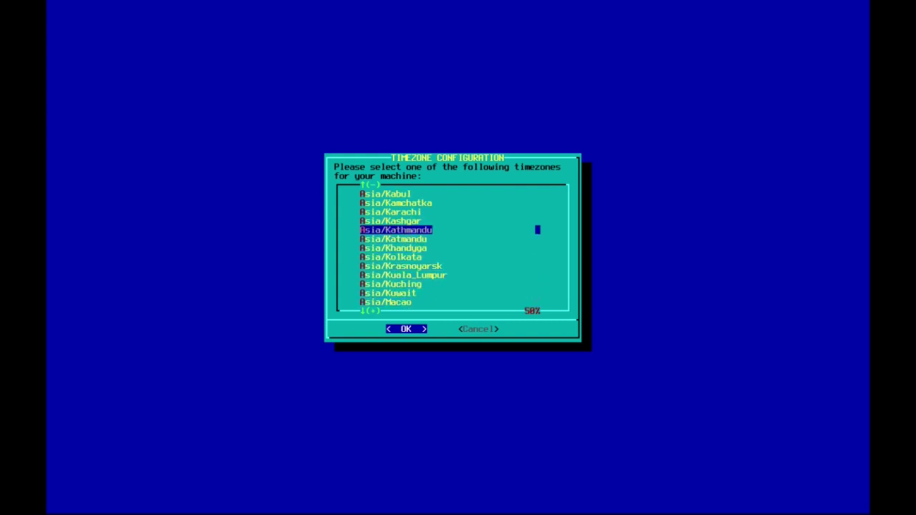
key(Return)
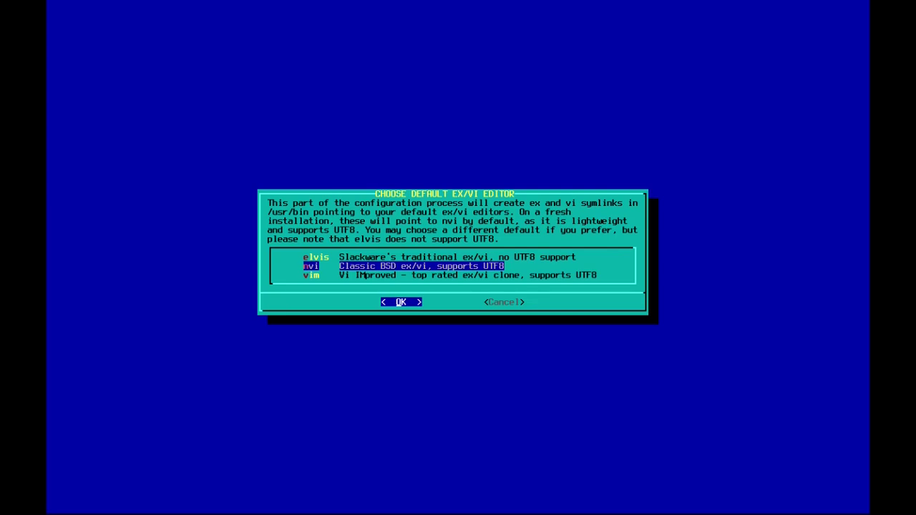
Step: Choose vim as the ex/vi editor and xinitrc.kde (KDE Plasma) as the default window manager
key(Down)
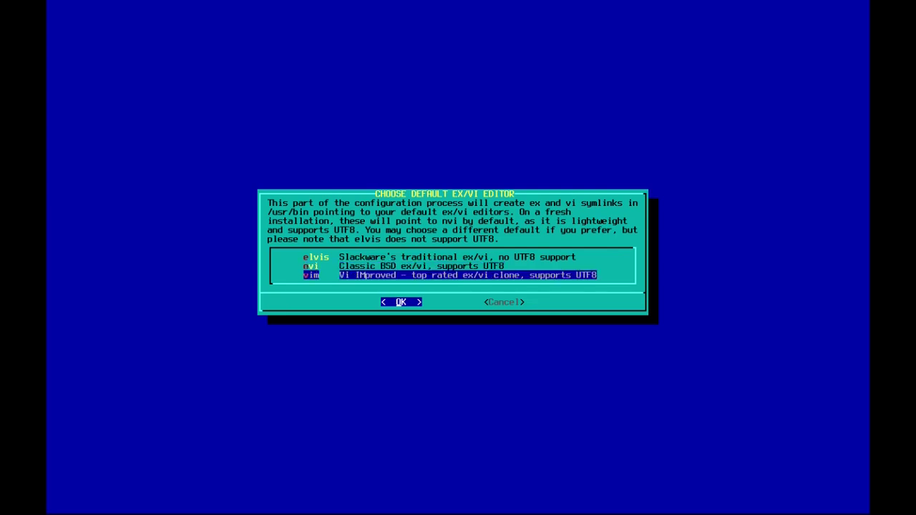
key(Return)
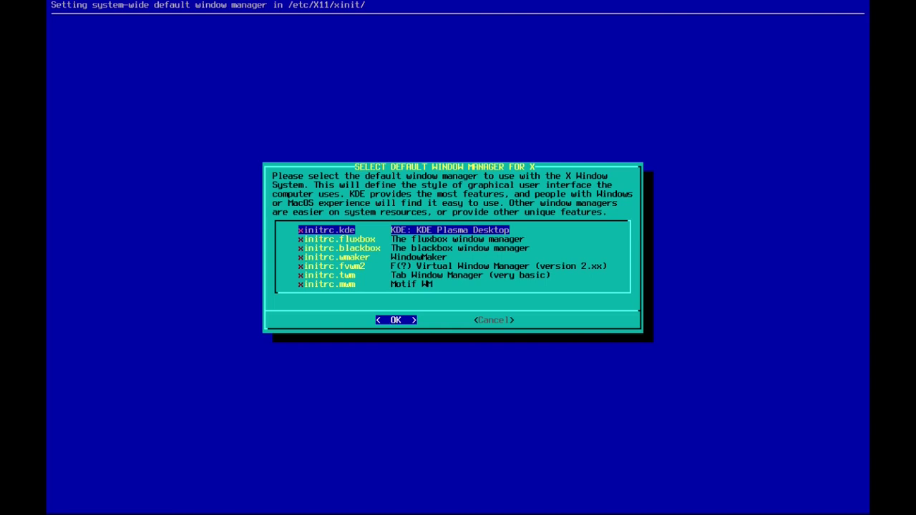
key(Down)
key(Down)
key(Down)
key(Down)
key(Down)
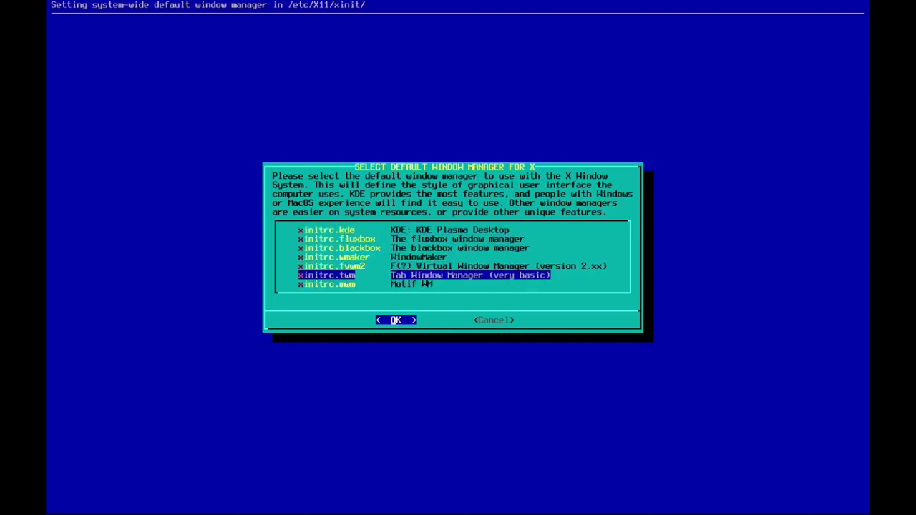
key(Up)
key(Up)
key(Up)
key(Up)
key(Up)
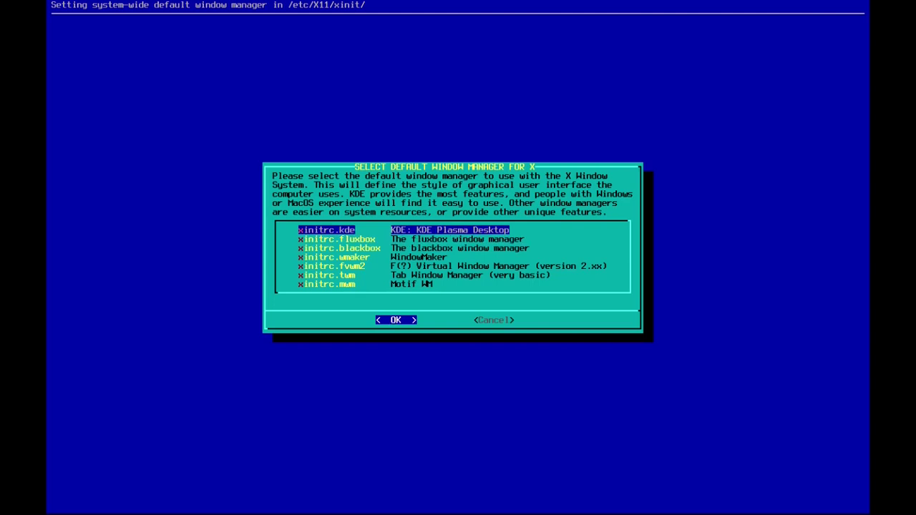
key(Return)
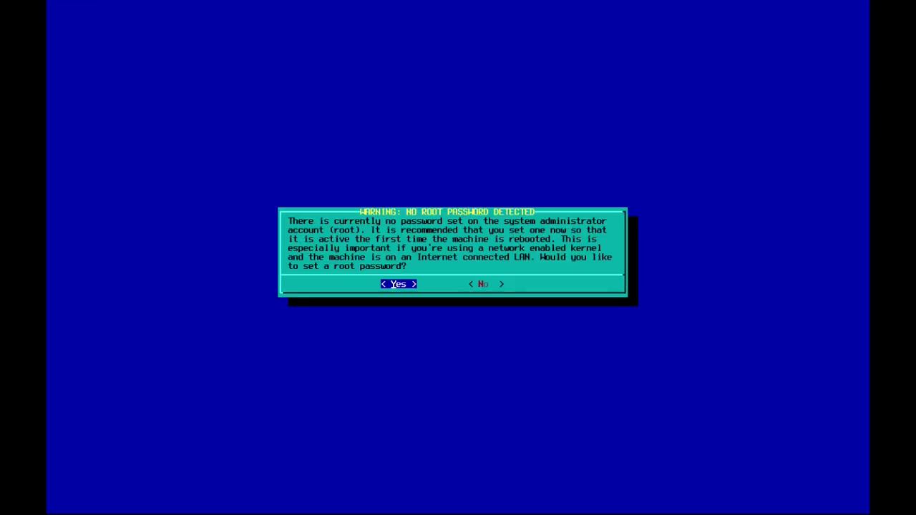
Step: Set a root password, entering it twice to confirm
key(Return)
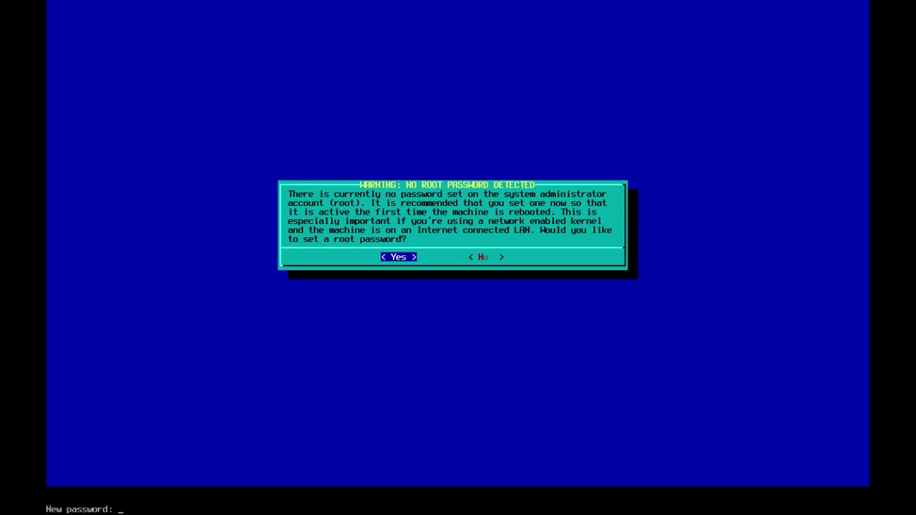
key(Return)
key(Return)
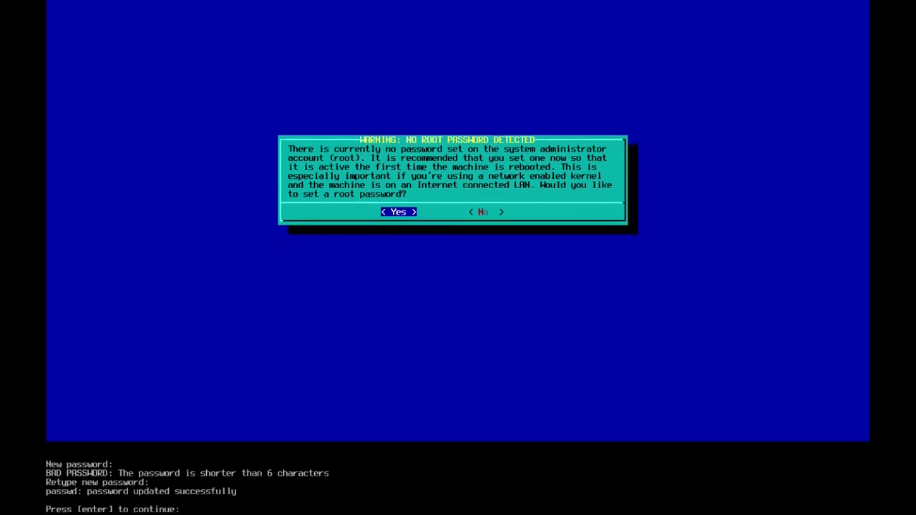
key(Return)
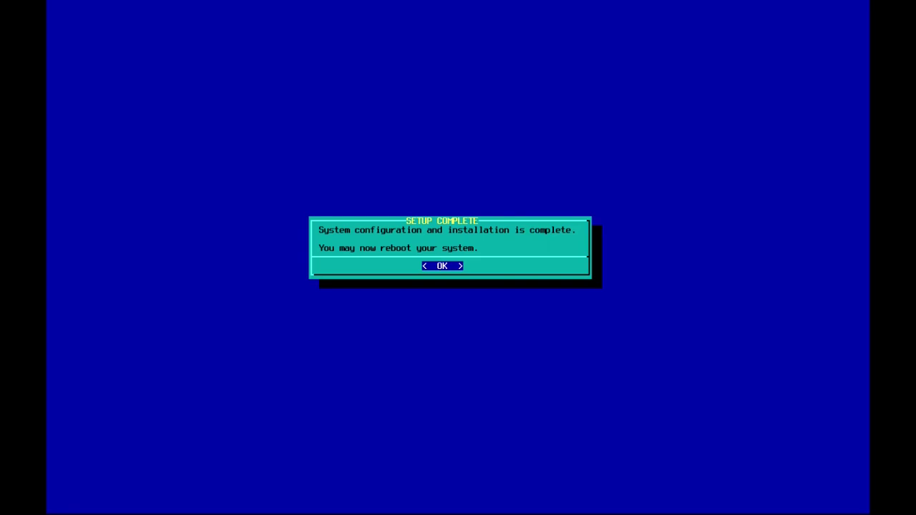
Step: Acknowledge setup completion, exit the installer, and power off the machine
key(Return)
key(Down)
key(Down)
key(Down)
key(Down)
key(Down)
key(Down)
key(Down)
key(Down)
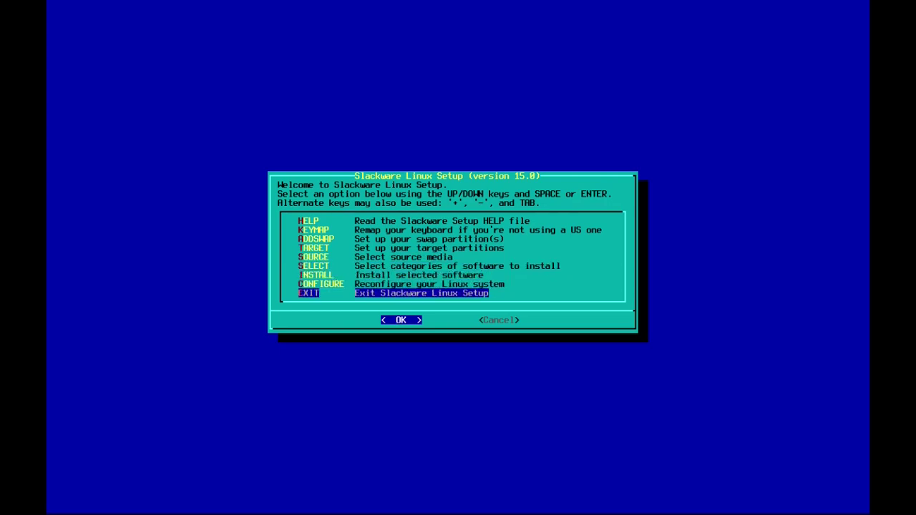
key(Return)
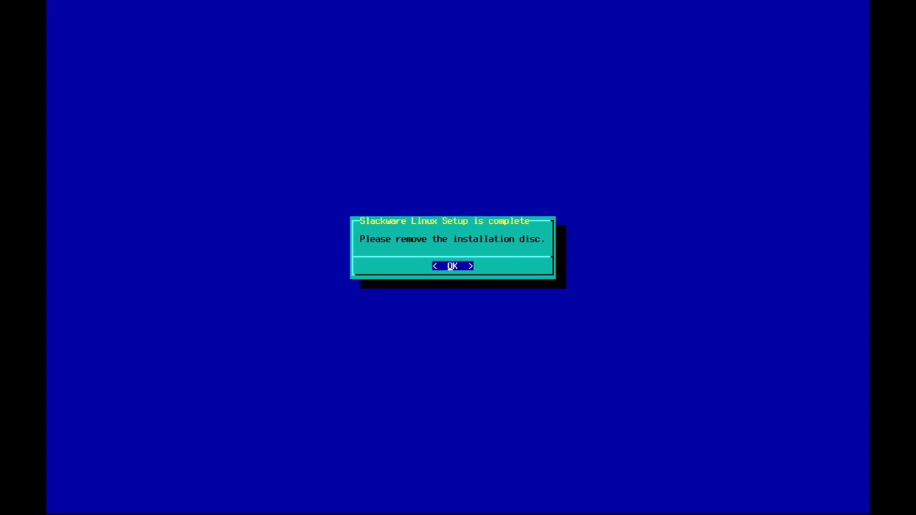
key(Return)
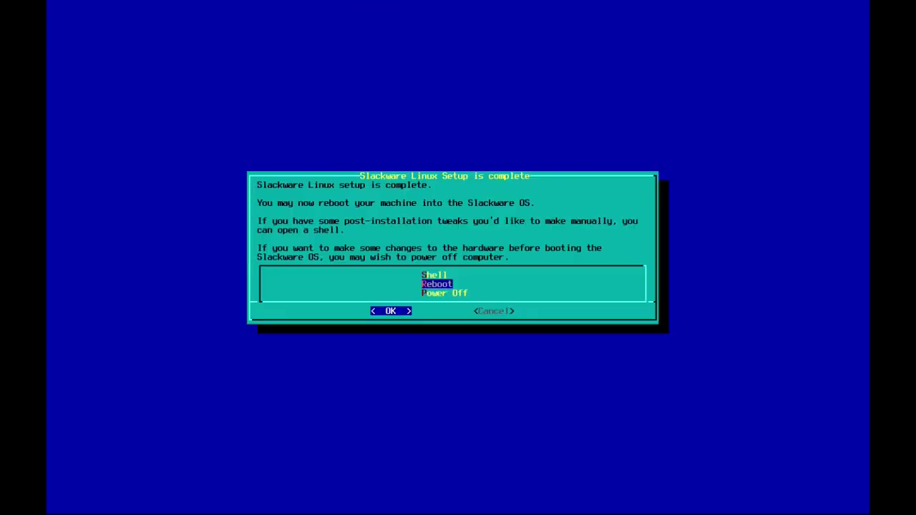
key(Down)
key(Return)
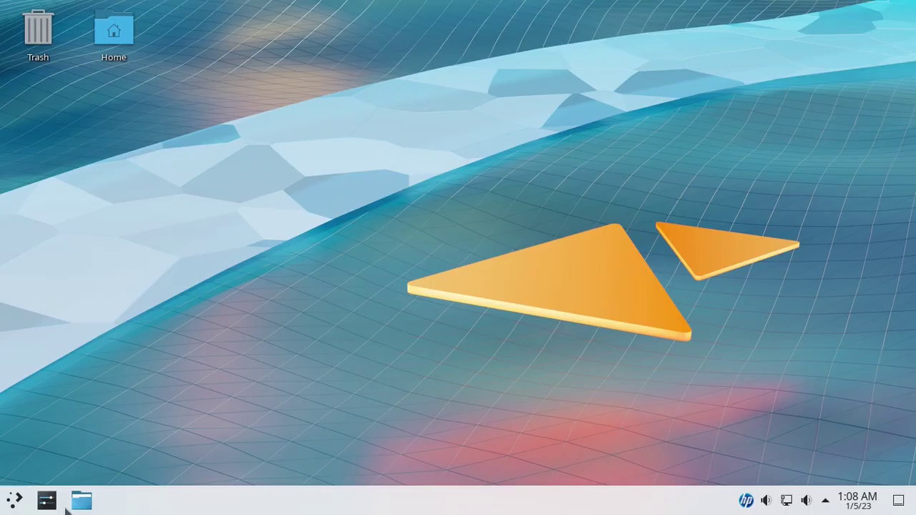
Step: Browse the home folder and the 17.5 GiB vda3 drive in Dolphin, then close it
click(81, 501)
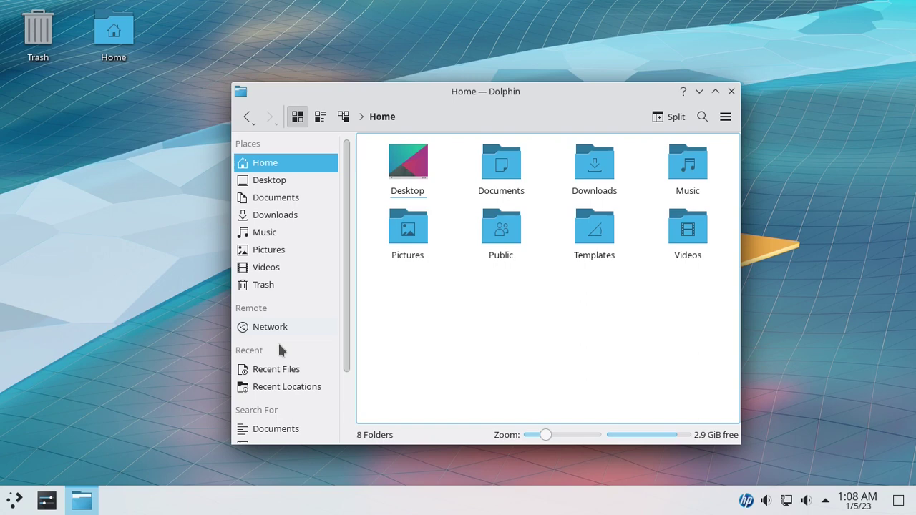
scroll(450, 308, down, 1)
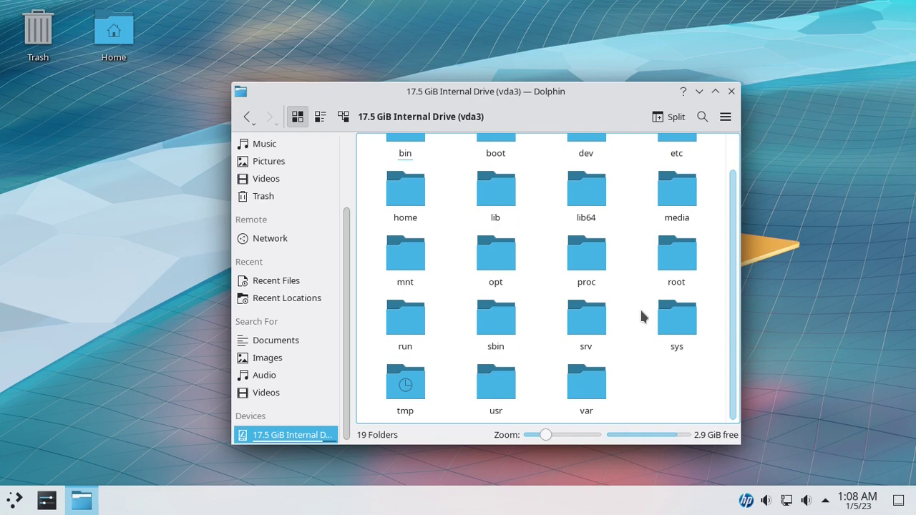
key(ctrl+q)
Step: Dismiss the desktop context menu and take the virtual machine out of full screen
right_click(426, 103)
click(793, 466)
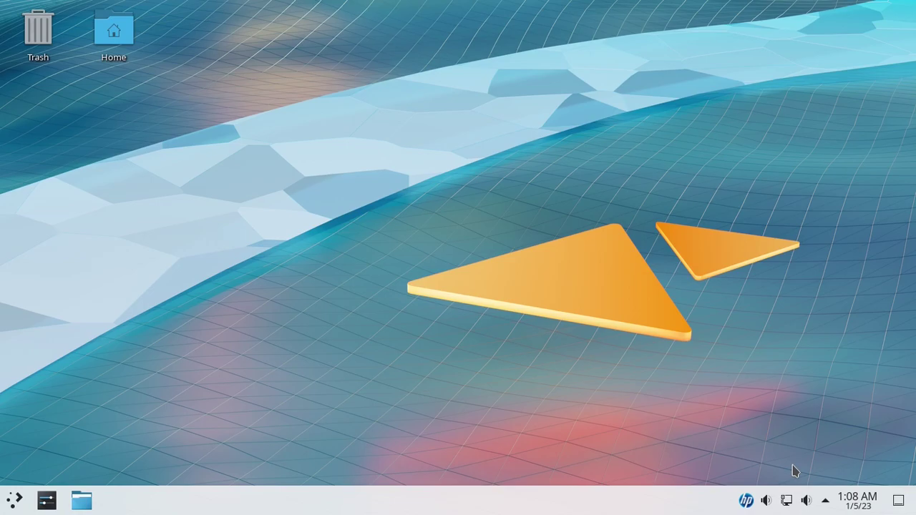
mouse_move(478, 7)
click(444, 10)
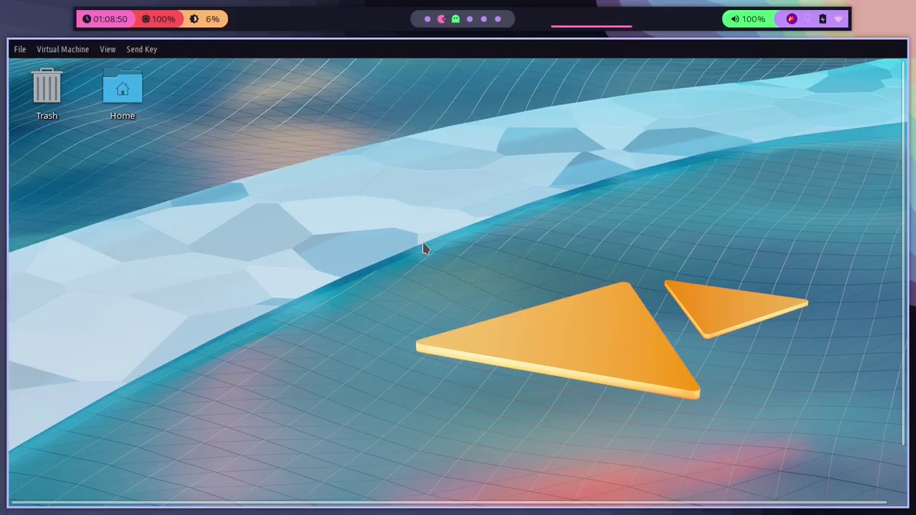